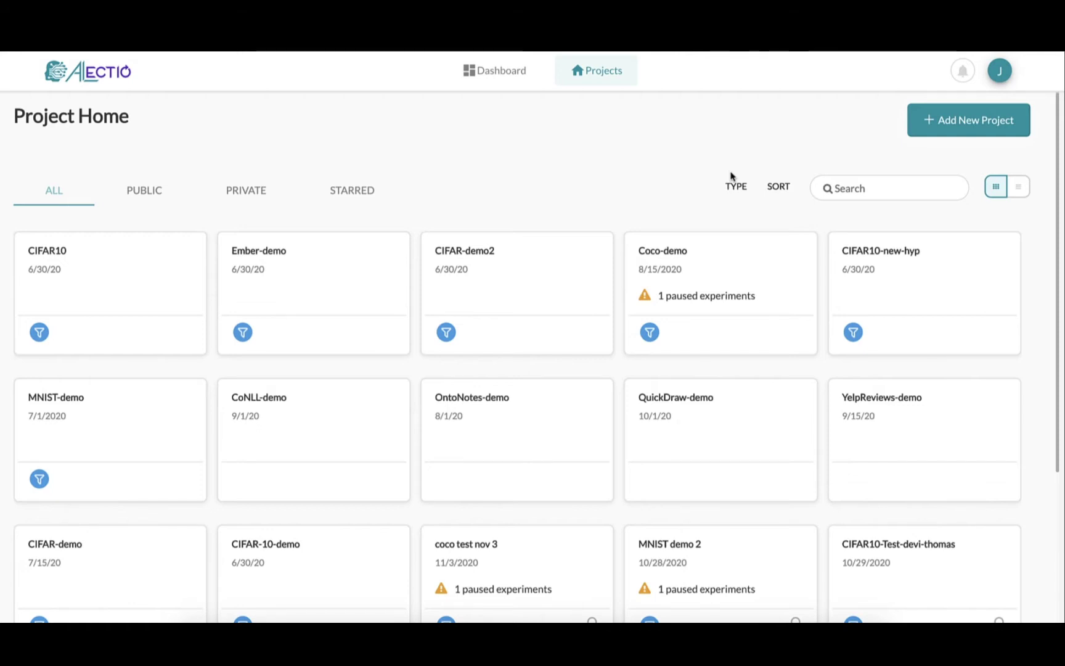
# Step: Browse the public and private project lists on Project Home
pyautogui.click(610, 162)
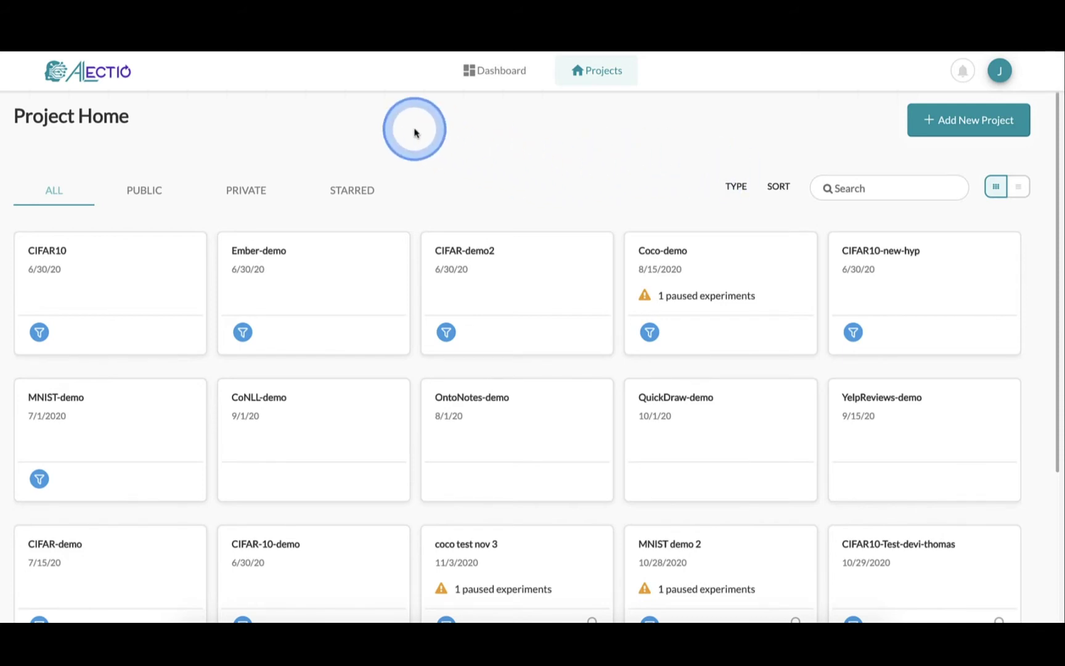
pyautogui.click(240, 199)
pyautogui.click(154, 195)
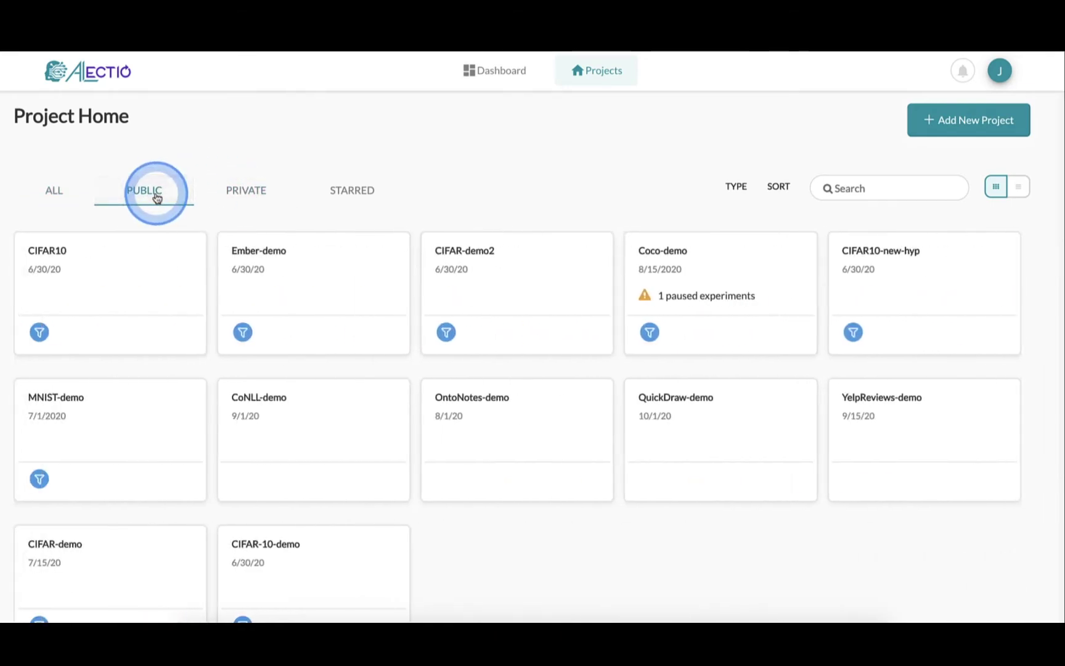
pyautogui.click(248, 189)
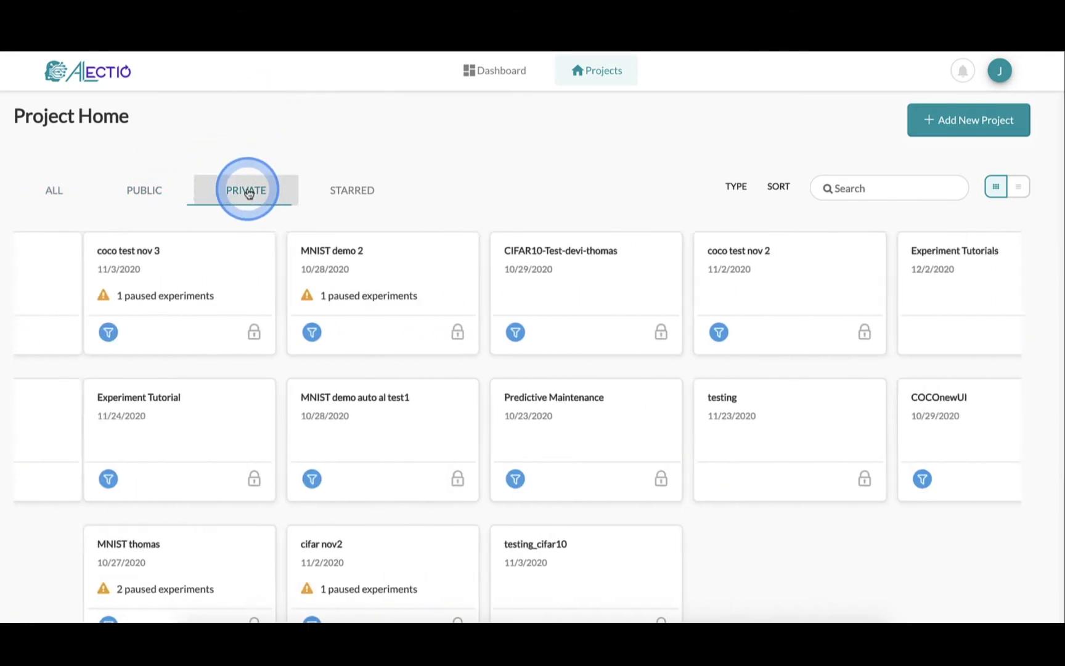
pyautogui.moveTo(875, 266)
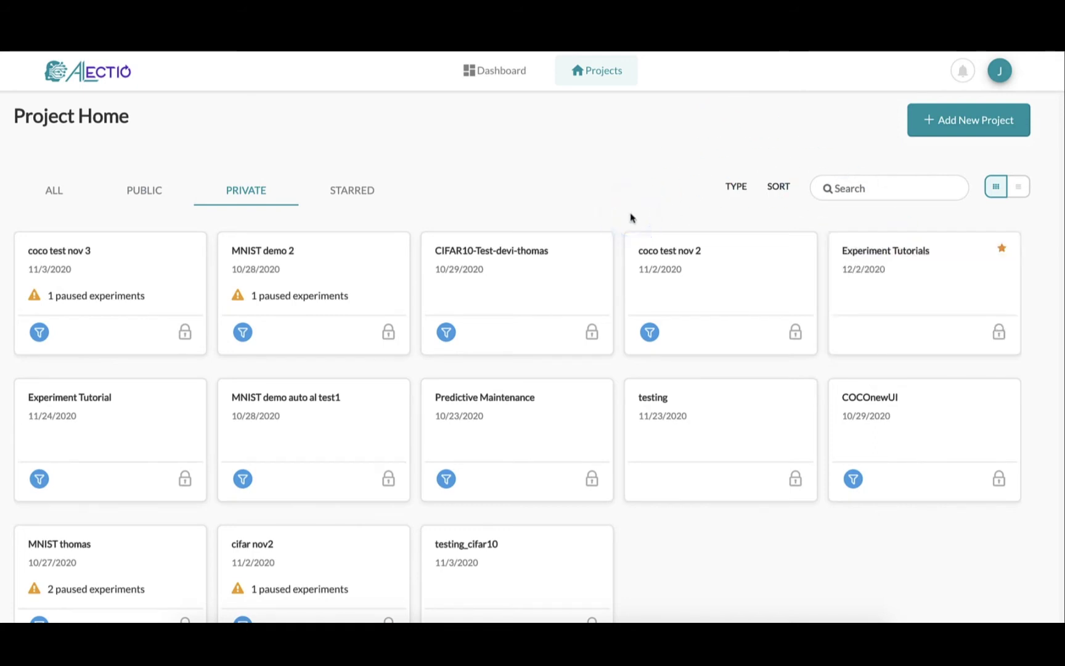
pyautogui.moveTo(703, 412)
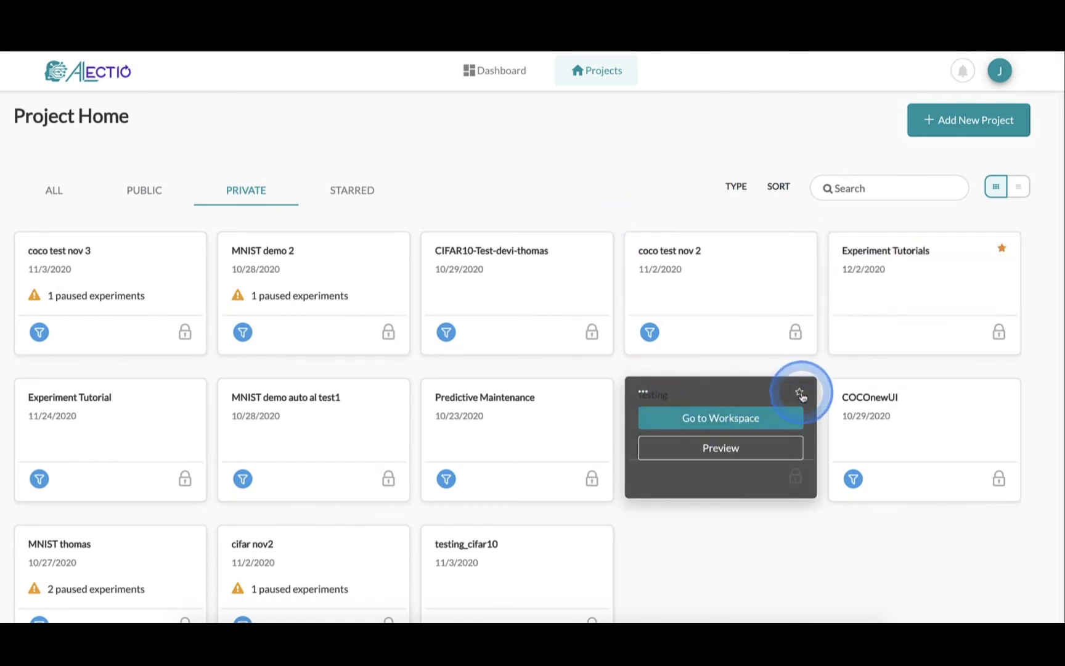
# Step: Filter the projects to the starred ones and open the Experiment Tutorials project workspace
pyautogui.click(361, 210)
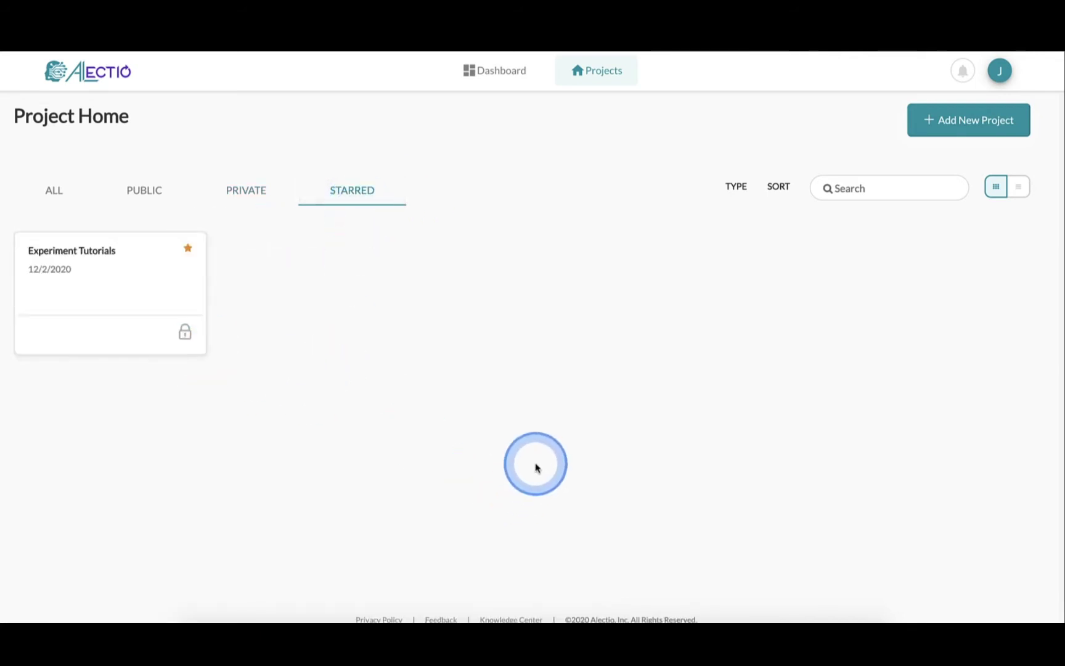
pyautogui.moveTo(136, 278)
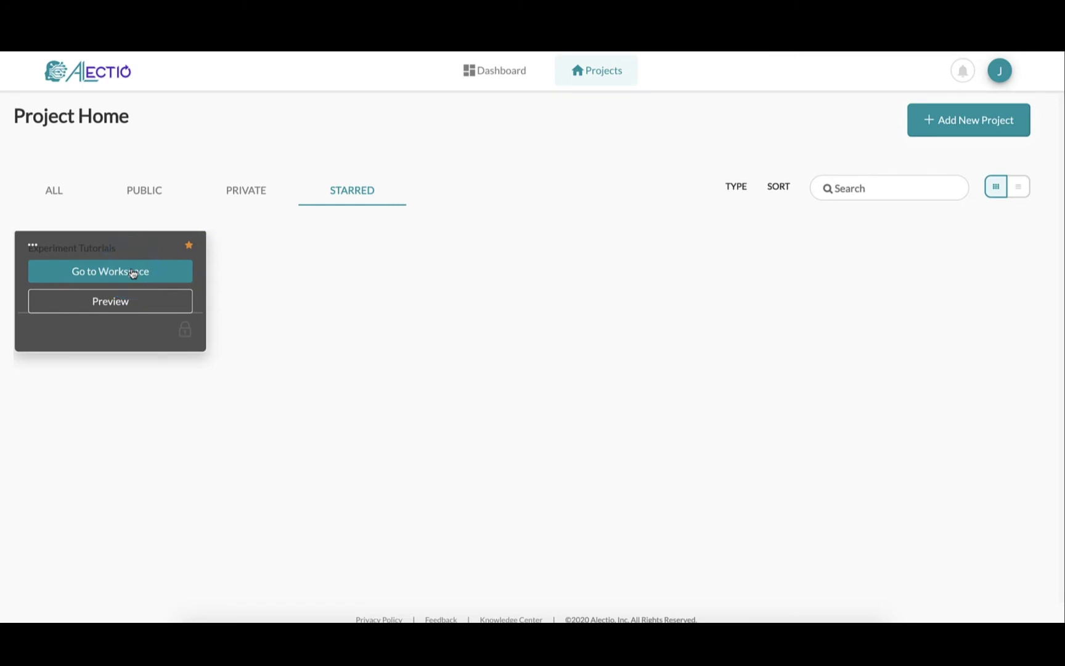
pyautogui.click(133, 273)
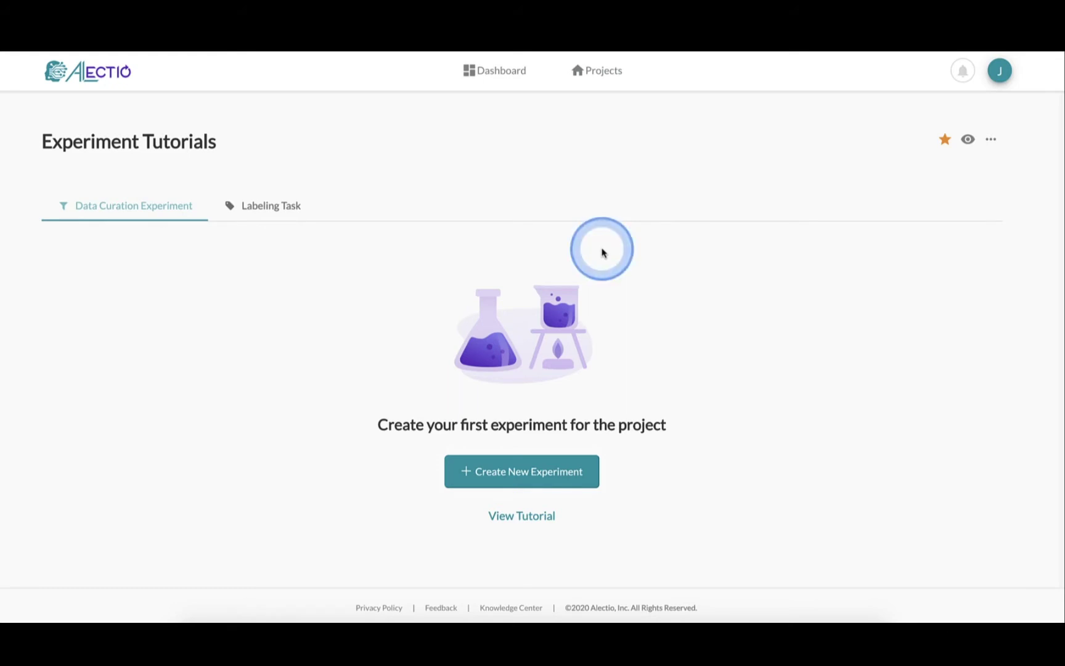
# Step: Start a new data curation experiment in the project and name it "Curation Experiment 1"
pyautogui.click(570, 474)
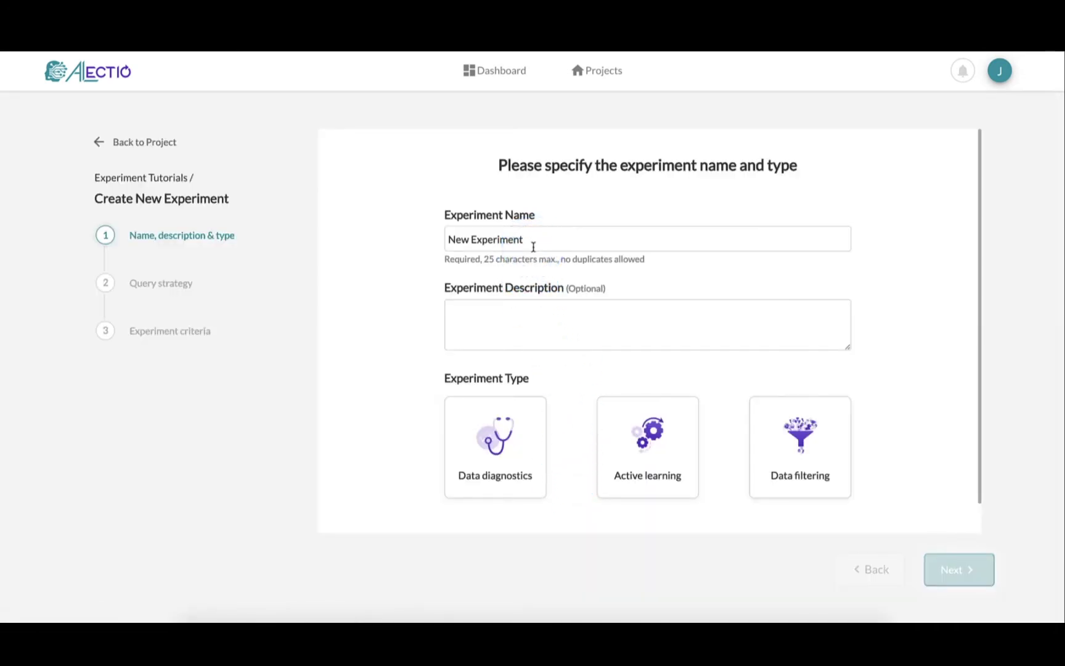
pyautogui.moveTo(533, 247); pyautogui.dragTo(451, 240)
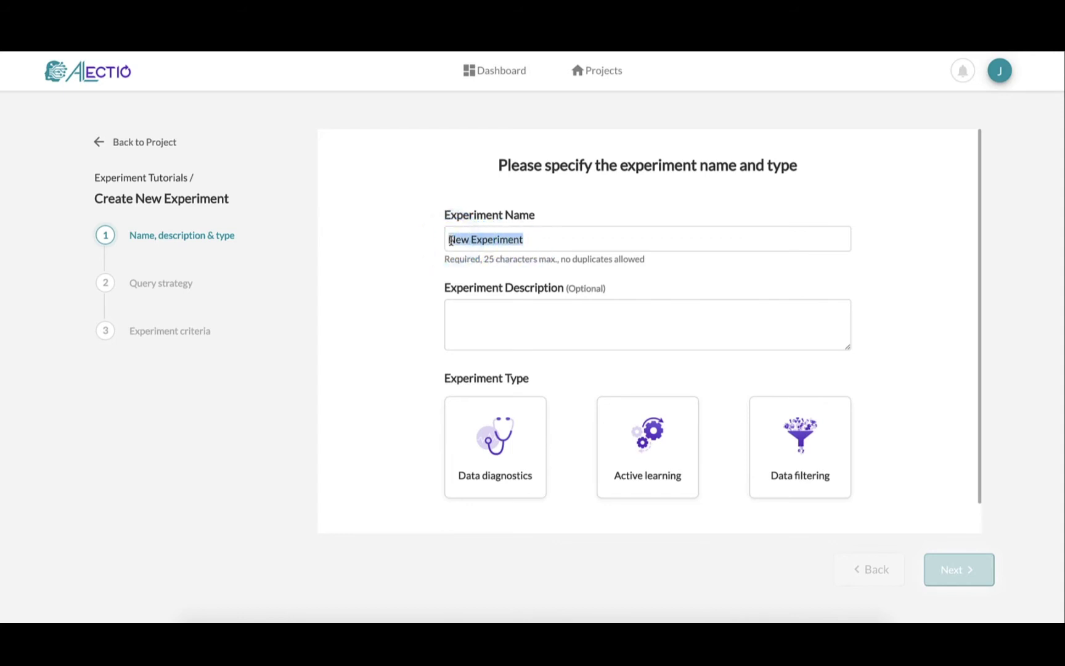
pyautogui.write('Curation ')
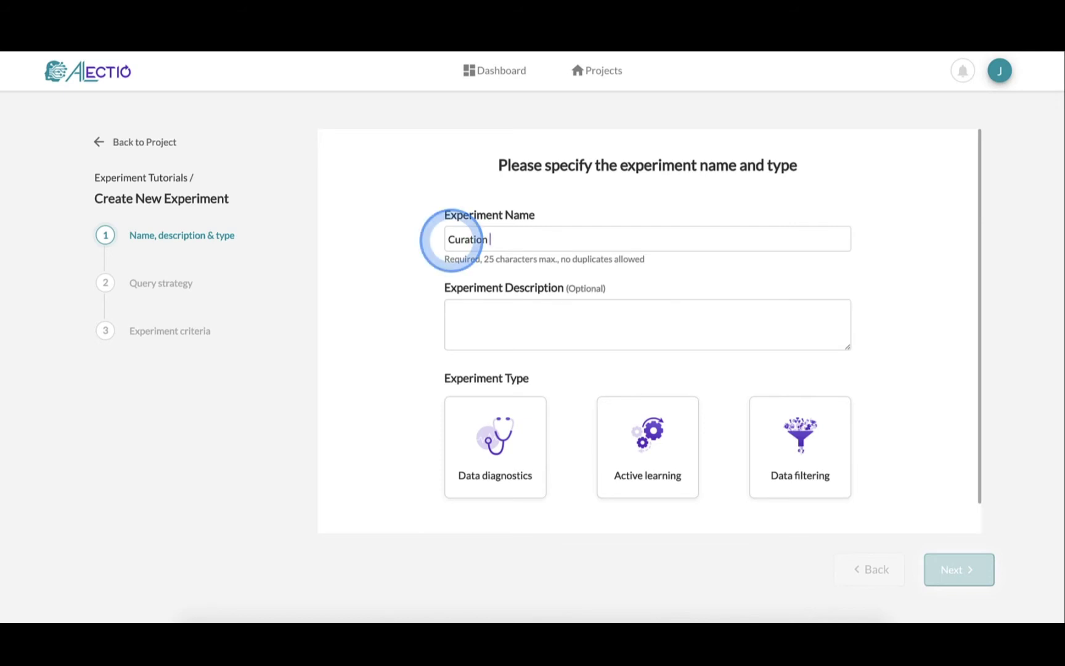
pyautogui.write('Experiment')
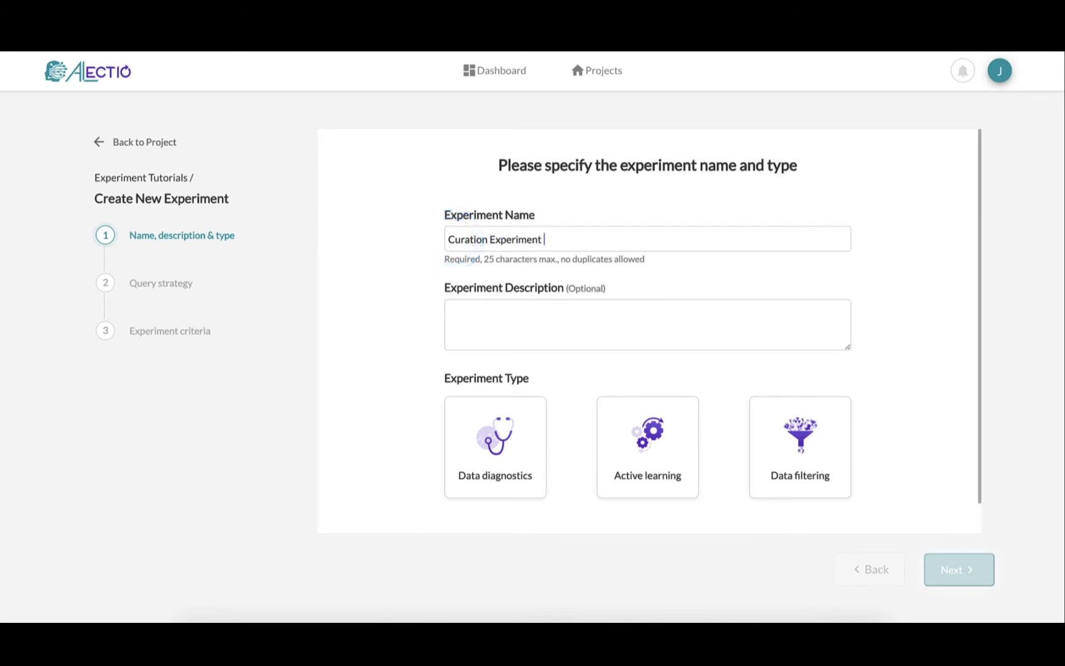
pyautogui.write(' 1')
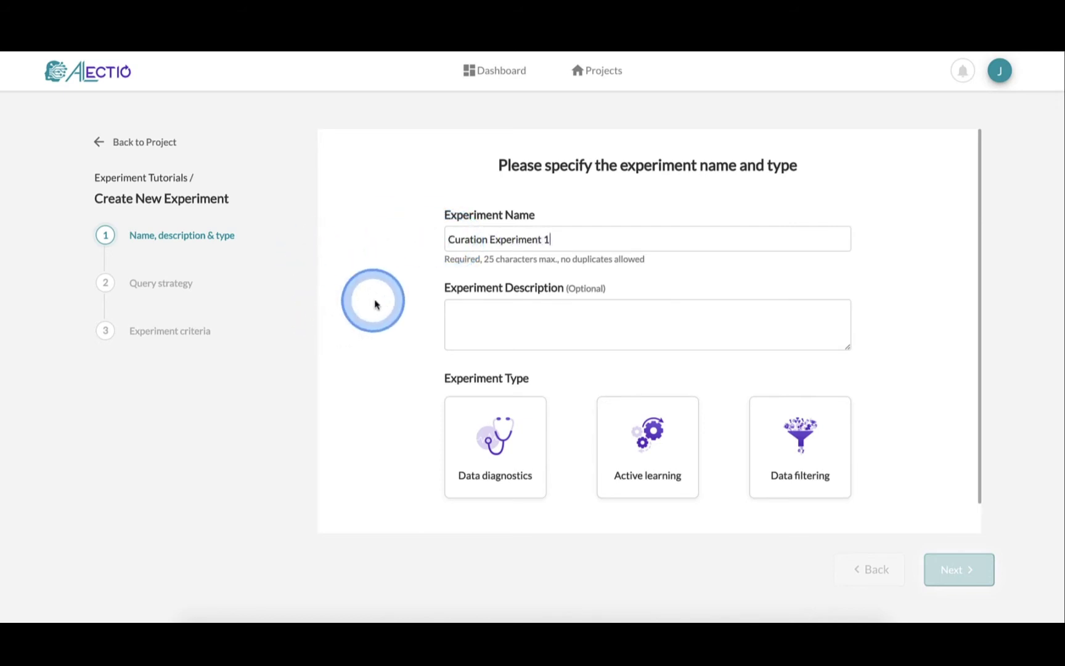
# Step: Choose Active learning as the experiment type and proceed to the query strategy stage
pyautogui.click(476, 434)
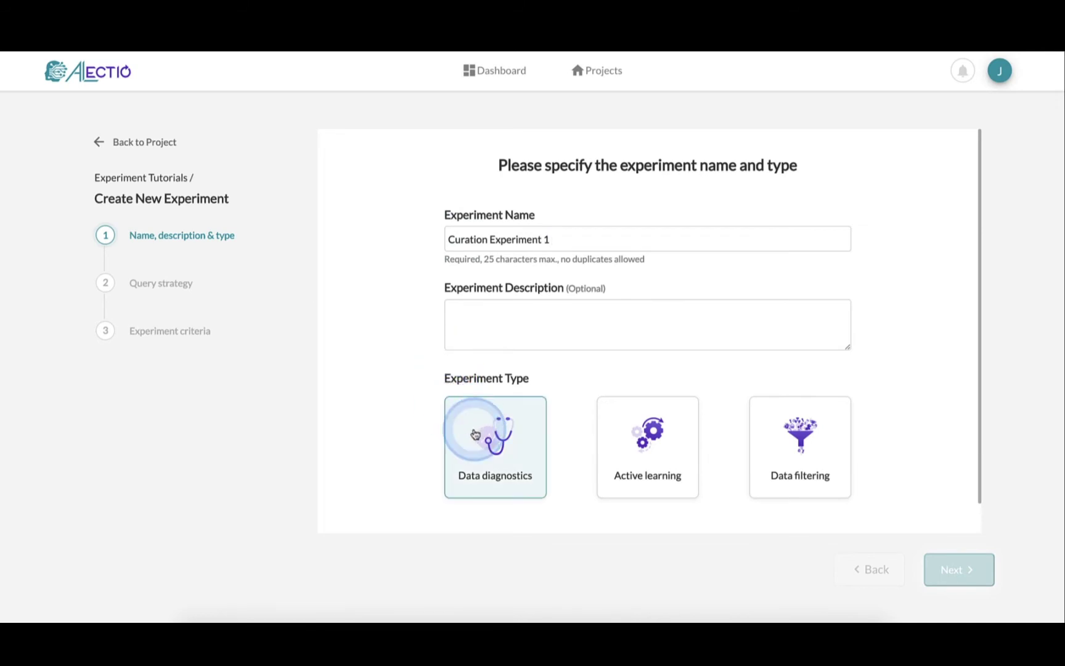
pyautogui.click(495, 436)
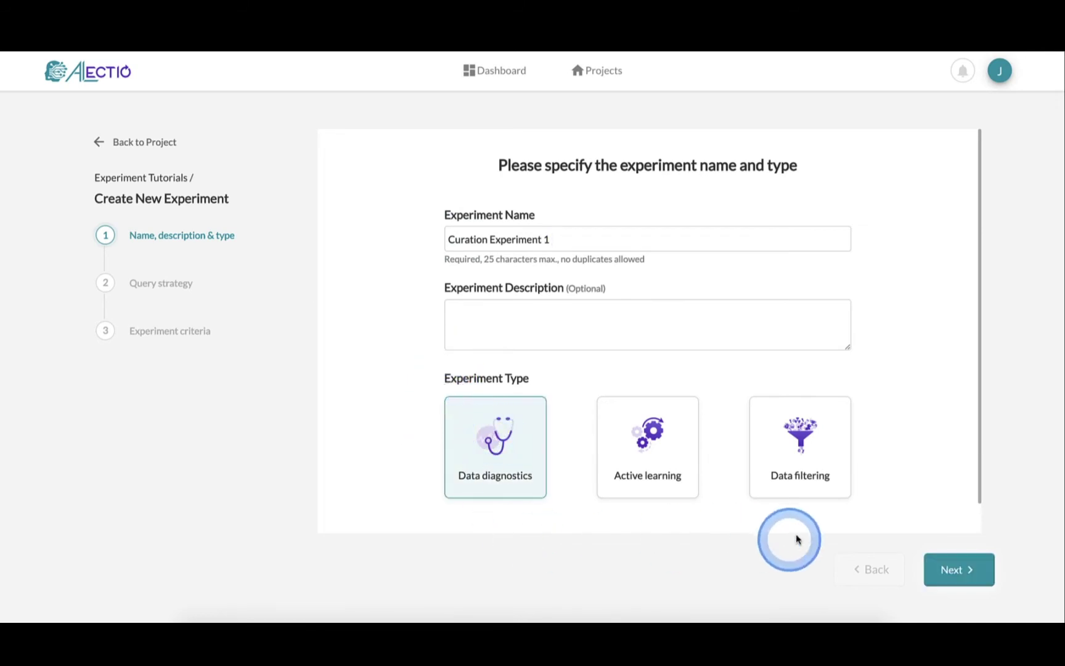
pyautogui.click(827, 452)
pyautogui.click(664, 497)
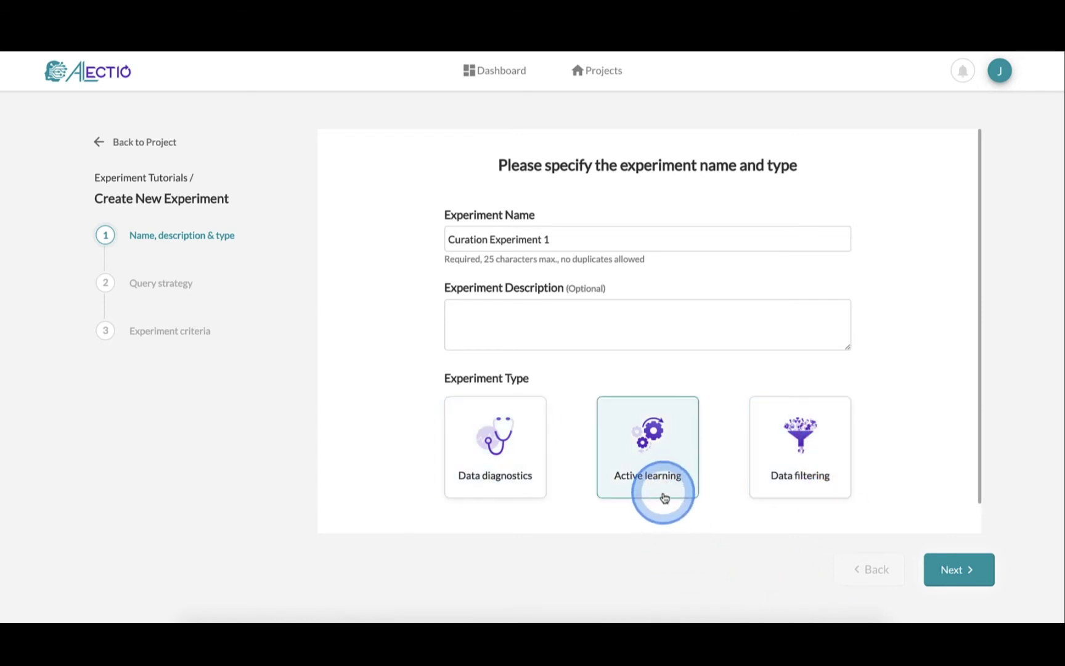
pyautogui.click(683, 558)
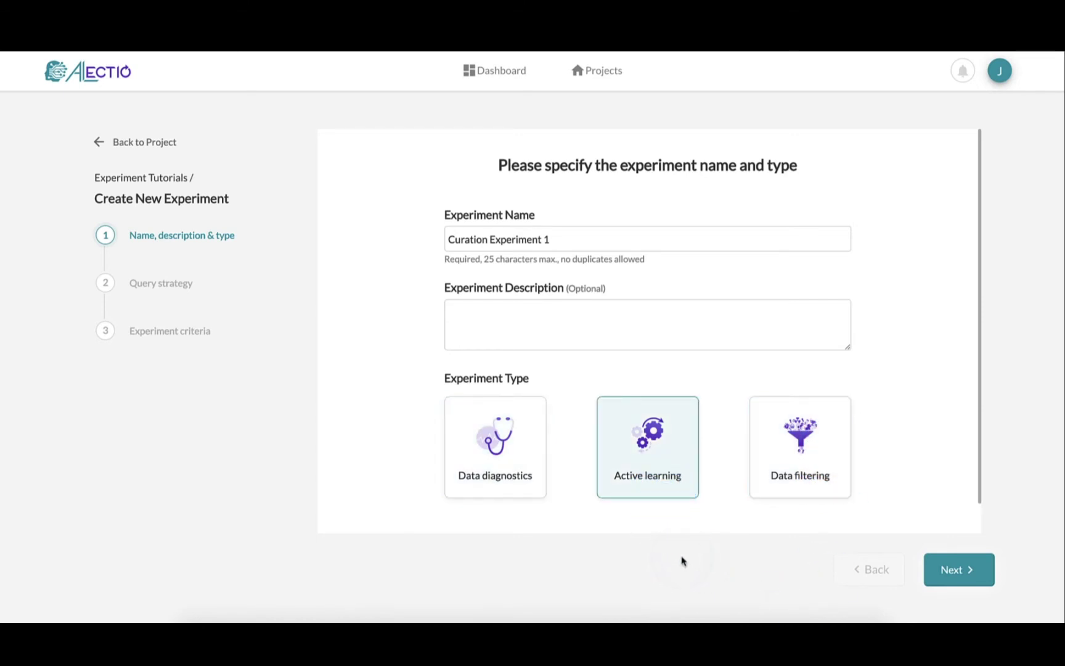
pyautogui.click(684, 559)
pyautogui.click(960, 570)
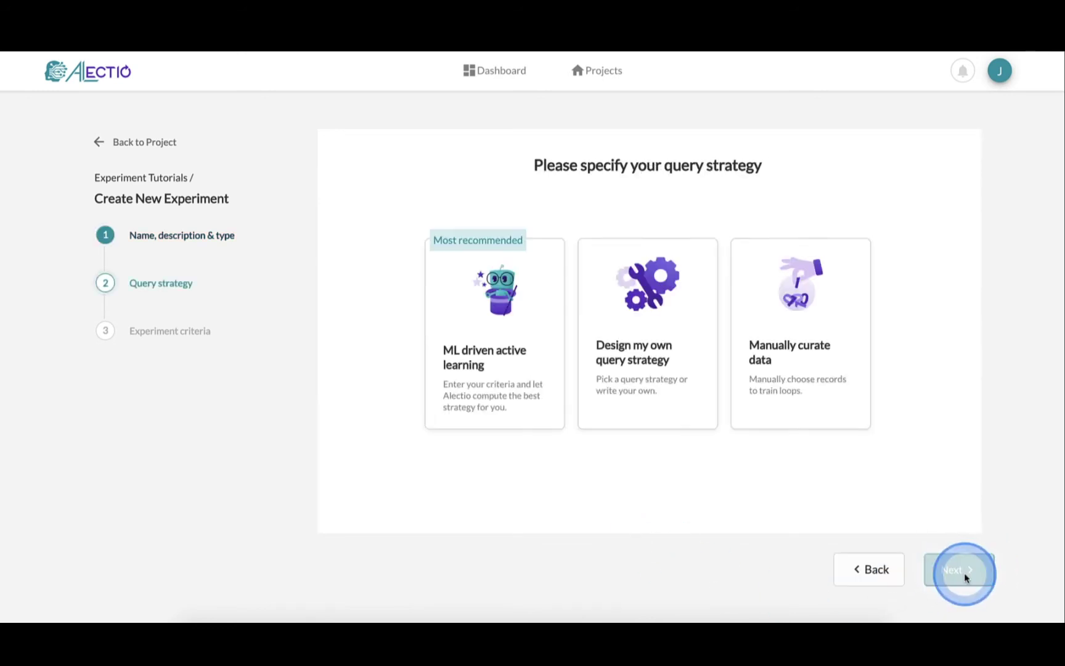
# Step: Choose "Manually curate data" as the query strategy and proceed to the experiment criteria
pyautogui.click(474, 381)
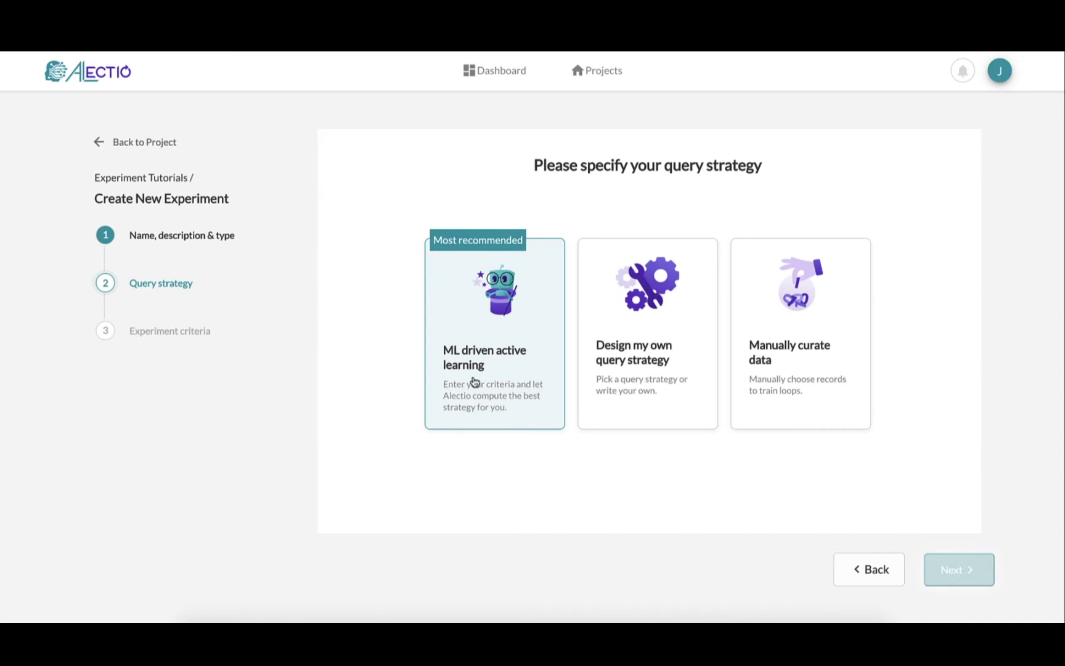
pyautogui.click(481, 391)
pyautogui.click(594, 492)
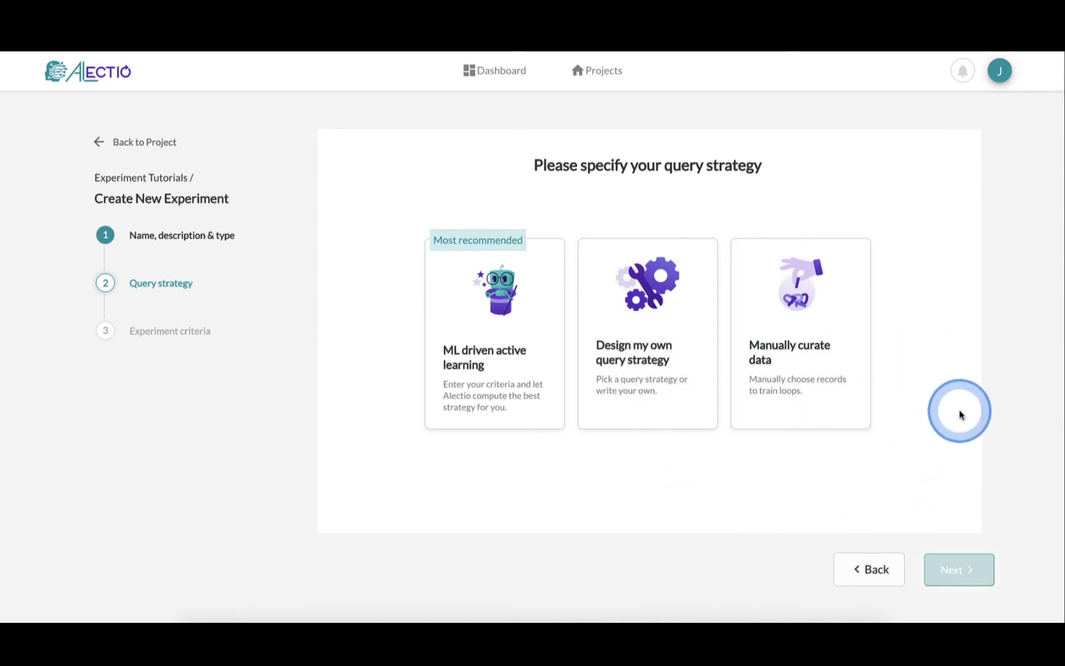
pyautogui.click(849, 378)
pyautogui.click(849, 378)
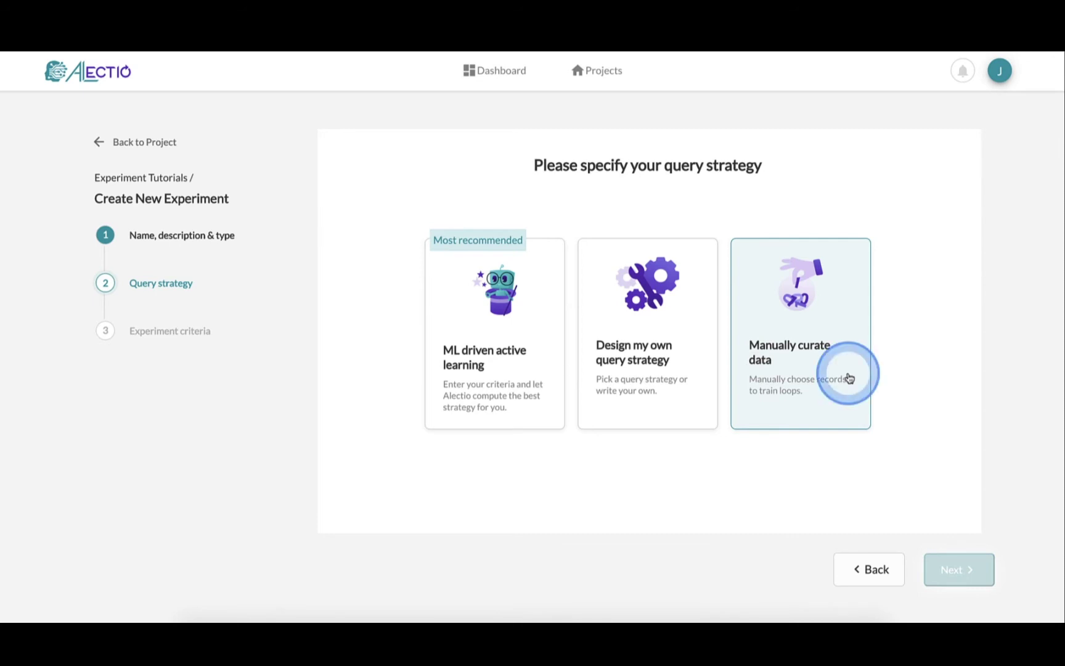
pyautogui.click(849, 378)
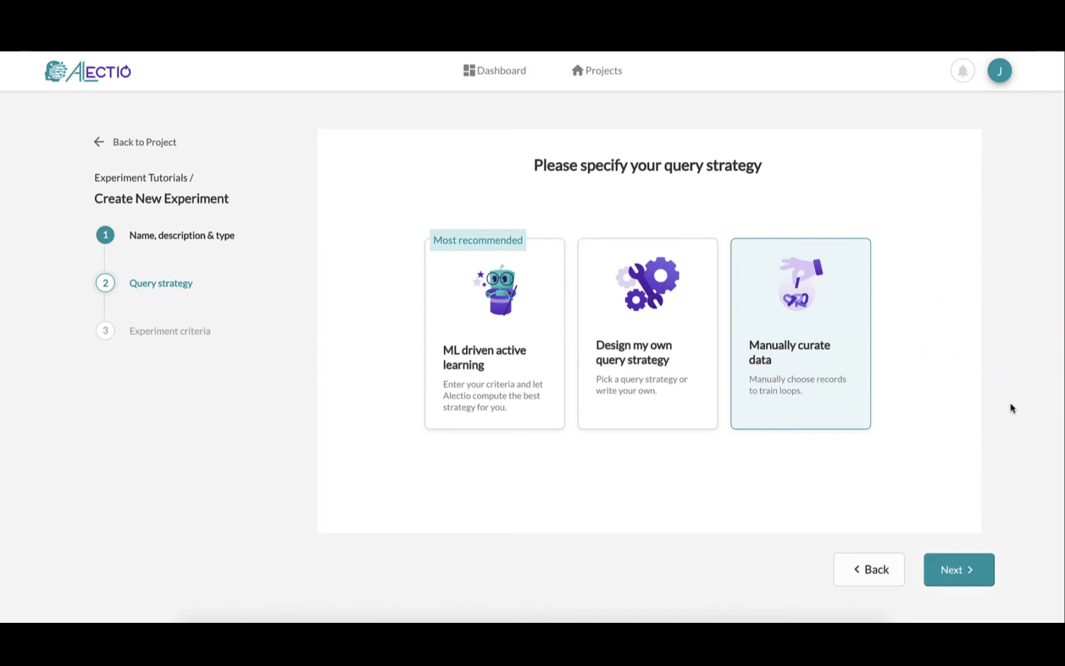
pyautogui.click(1033, 485)
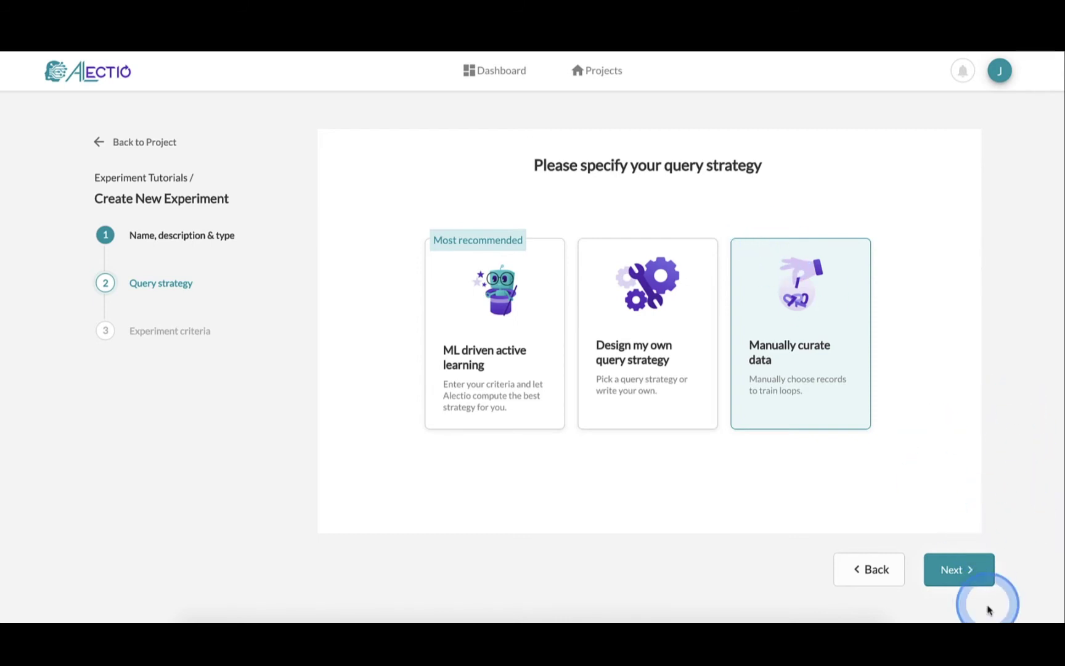
pyautogui.click(972, 582)
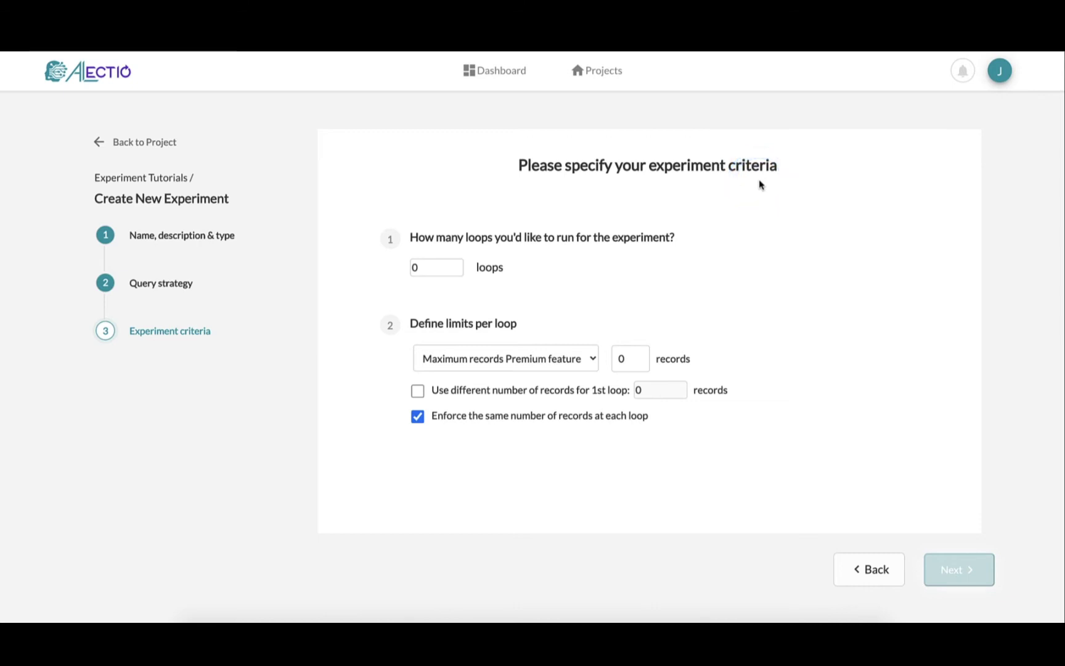
# Step: Set the experiment to run 10 loops, with Maximum records as the limit type per loop
pyautogui.doubleClick(407, 273)
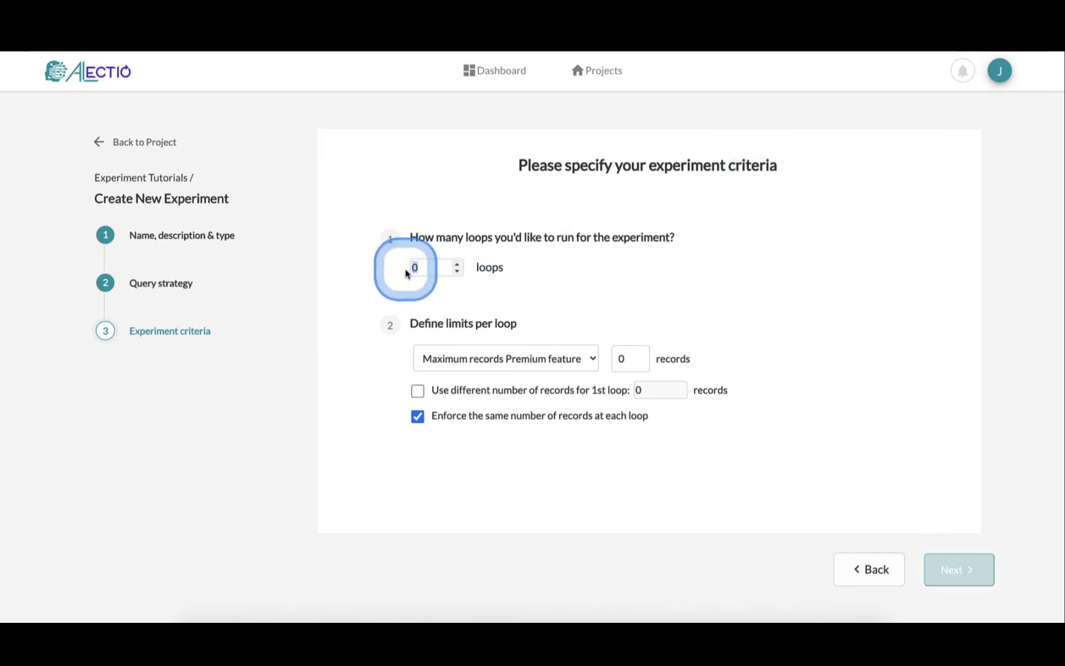
pyautogui.write('10')
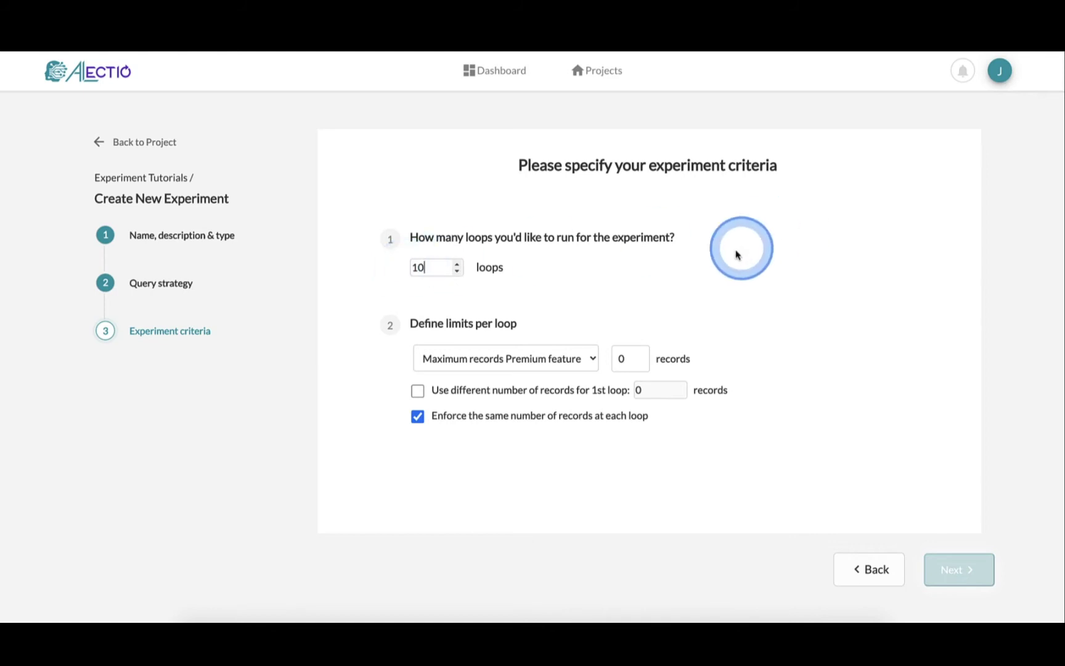
pyautogui.click(493, 359)
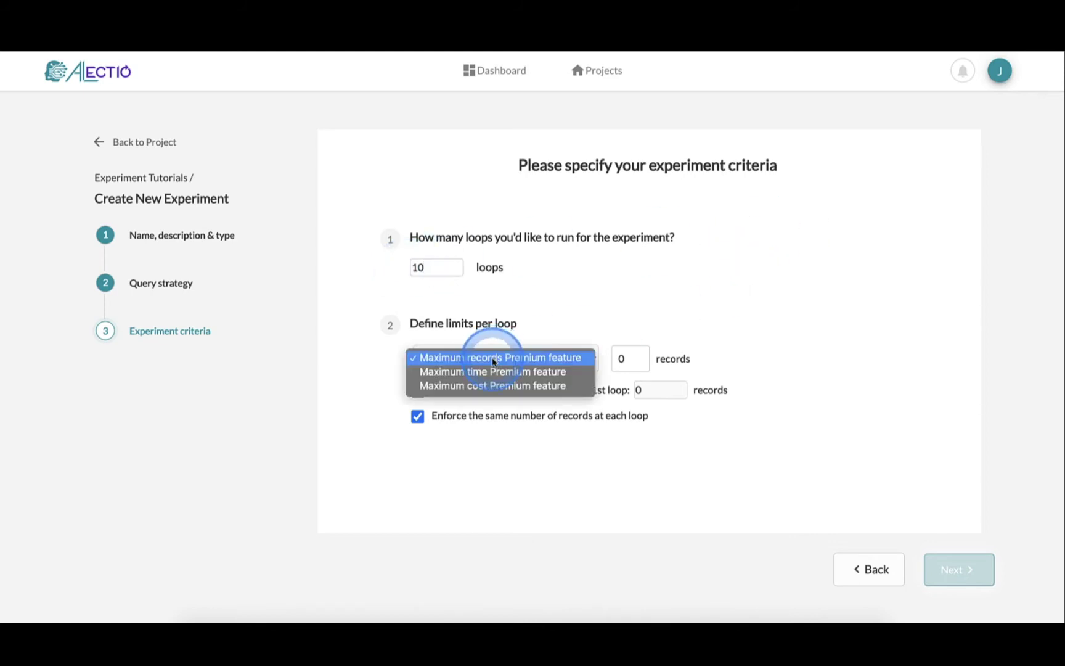
pyautogui.click(555, 304)
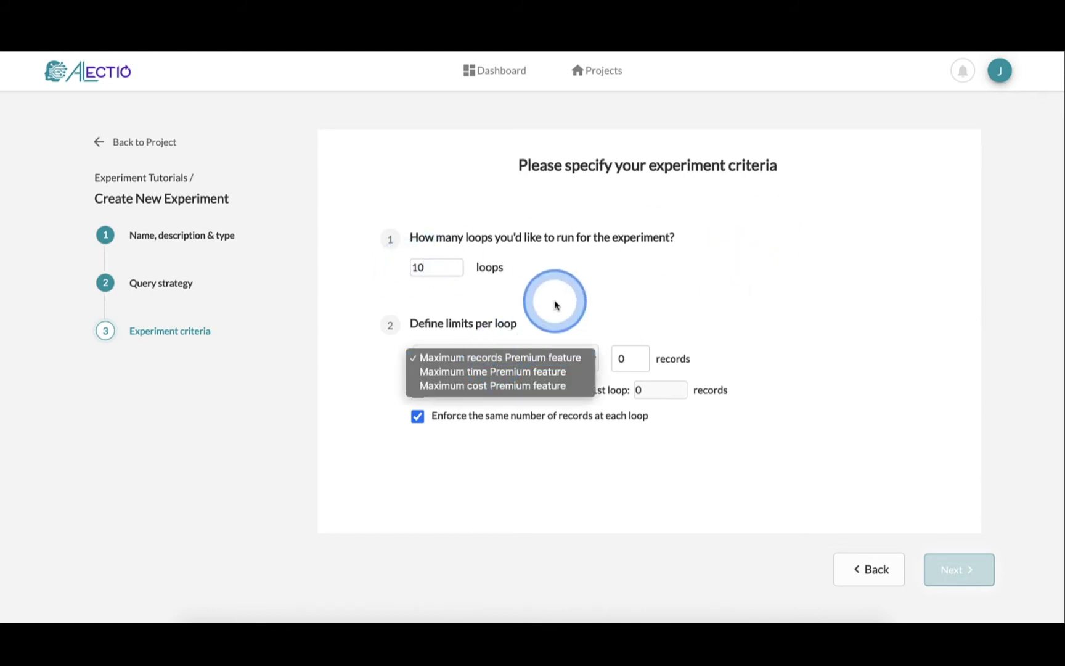
pyautogui.click(493, 378)
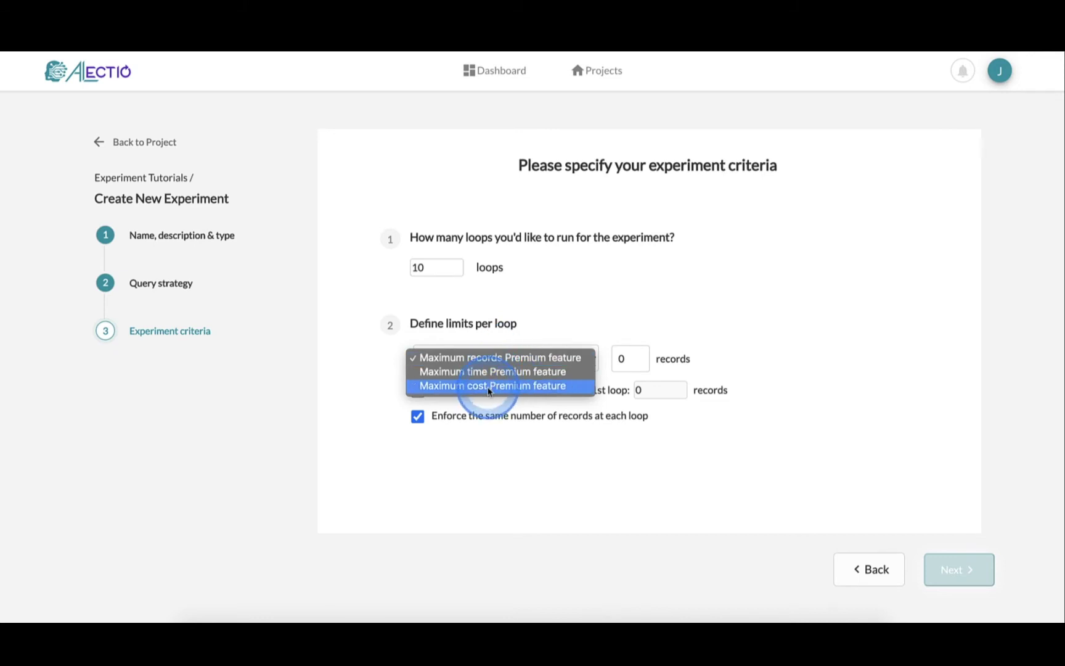
pyautogui.click(574, 285)
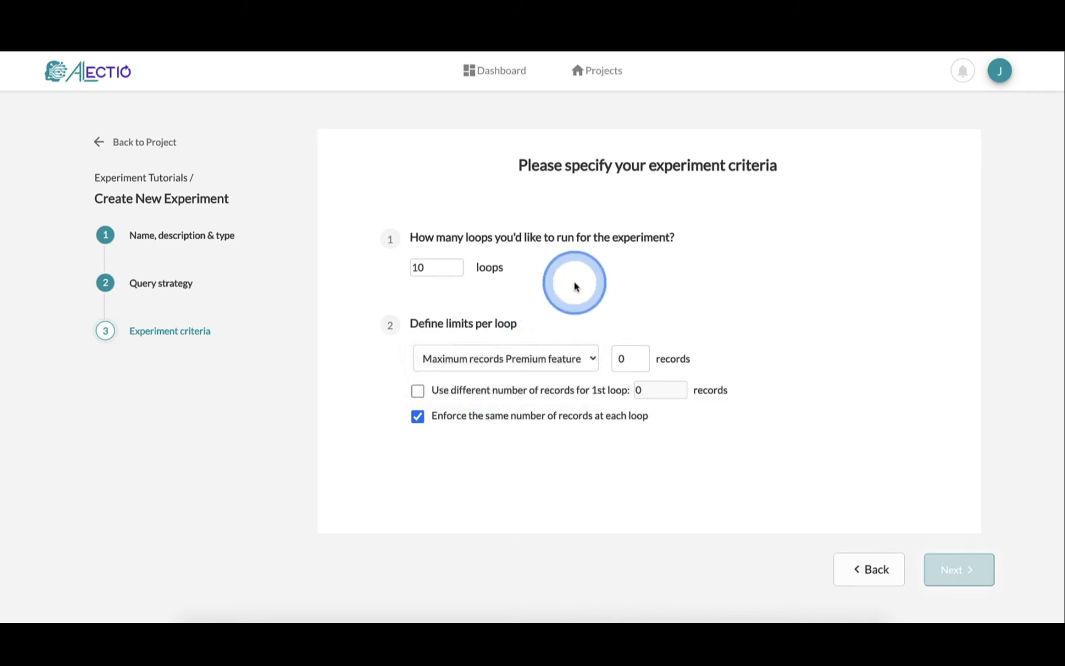
# Step: Limit each loop to 20 records and proceed to the preview of the experiment details
pyautogui.doubleClick(621, 358)
pyautogui.write('20')
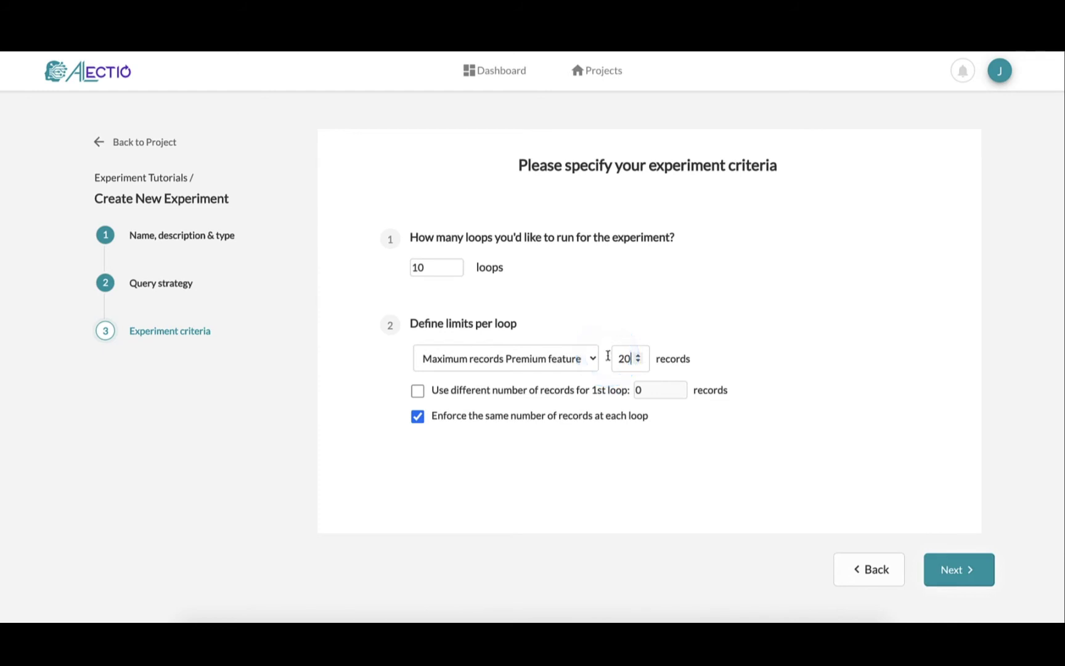
pyautogui.click(926, 361)
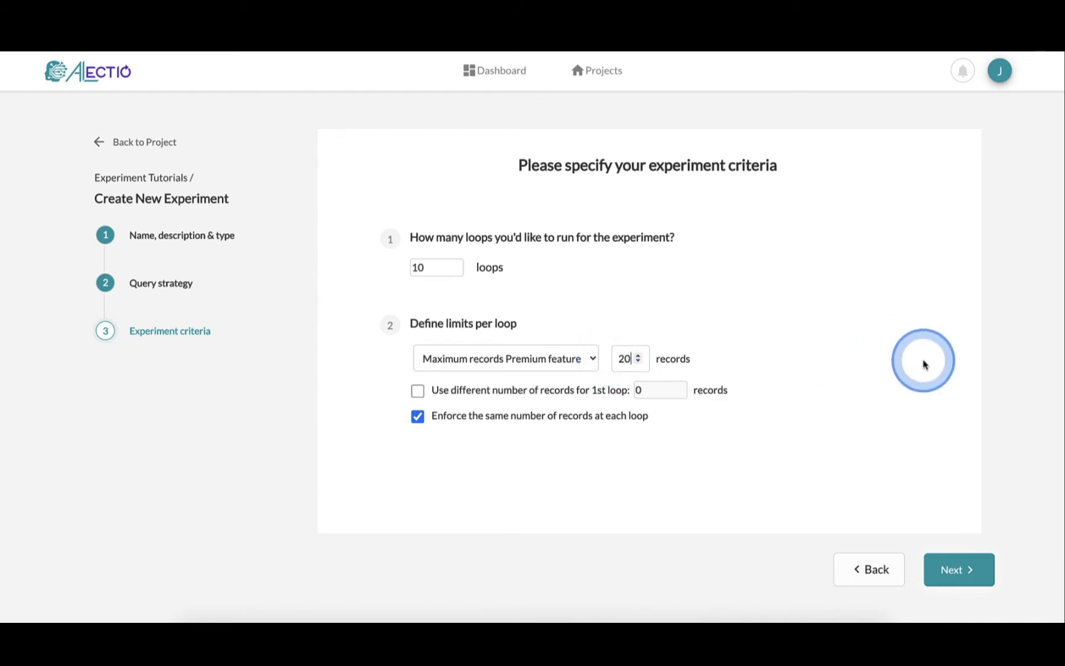
pyautogui.click(715, 433)
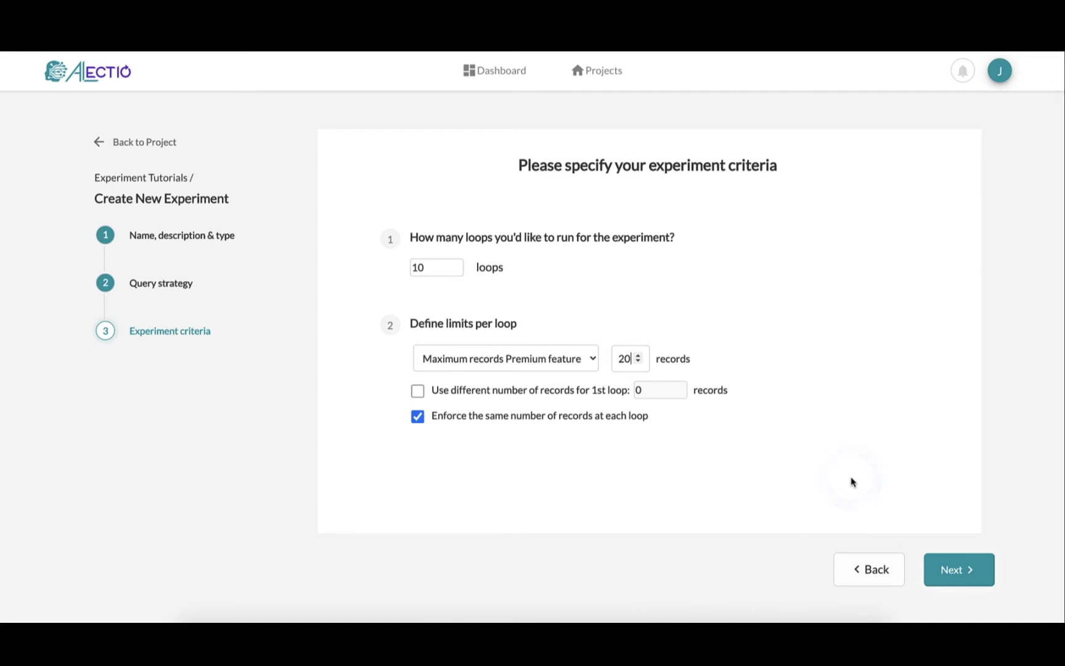
pyautogui.click(963, 564)
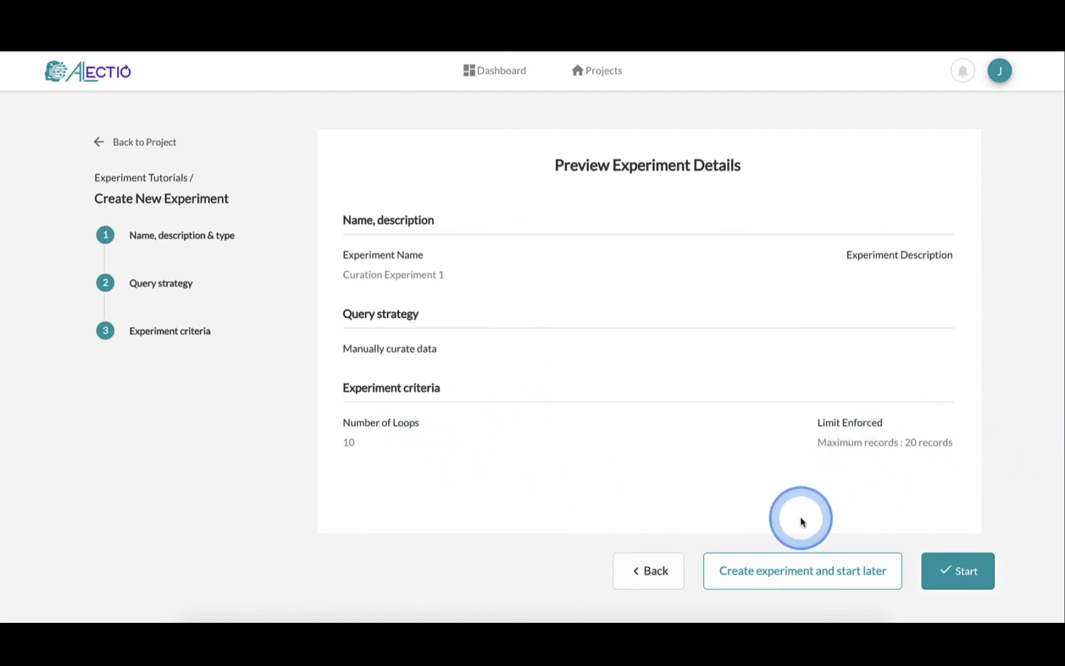
pyautogui.click(780, 563)
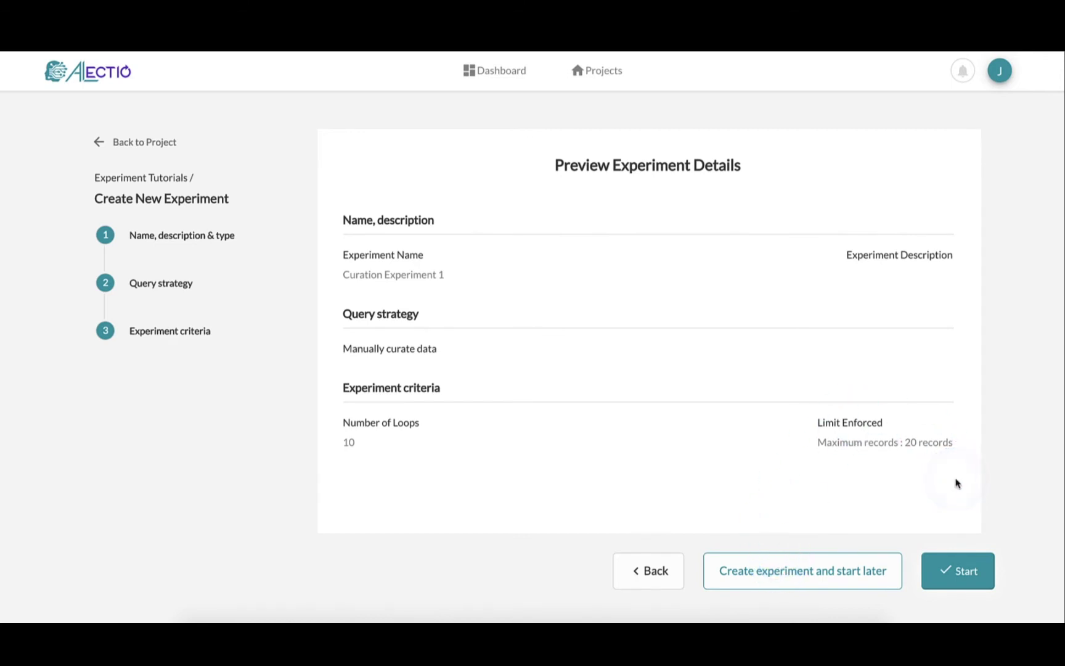
# Step: Create Curation Experiment 1 from the previewed details and start it
pyautogui.click(958, 566)
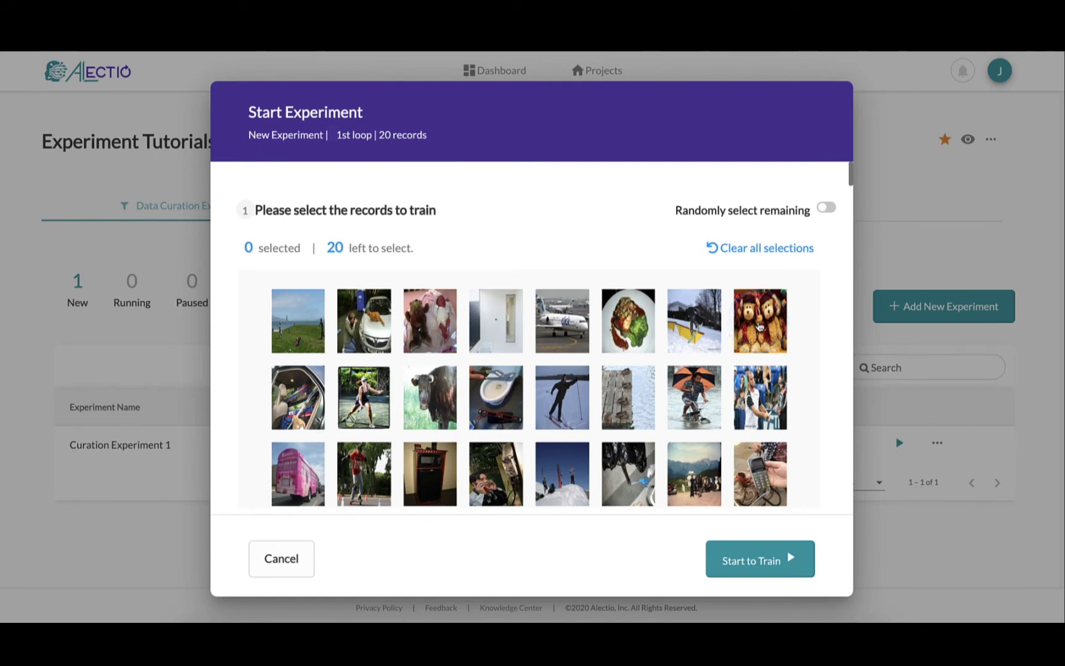
# Step: Hand-pick five records for the first loop: the teddy bears, the people in blue, the mobile phone, the plate of food and the bison
pyautogui.click(760, 327)
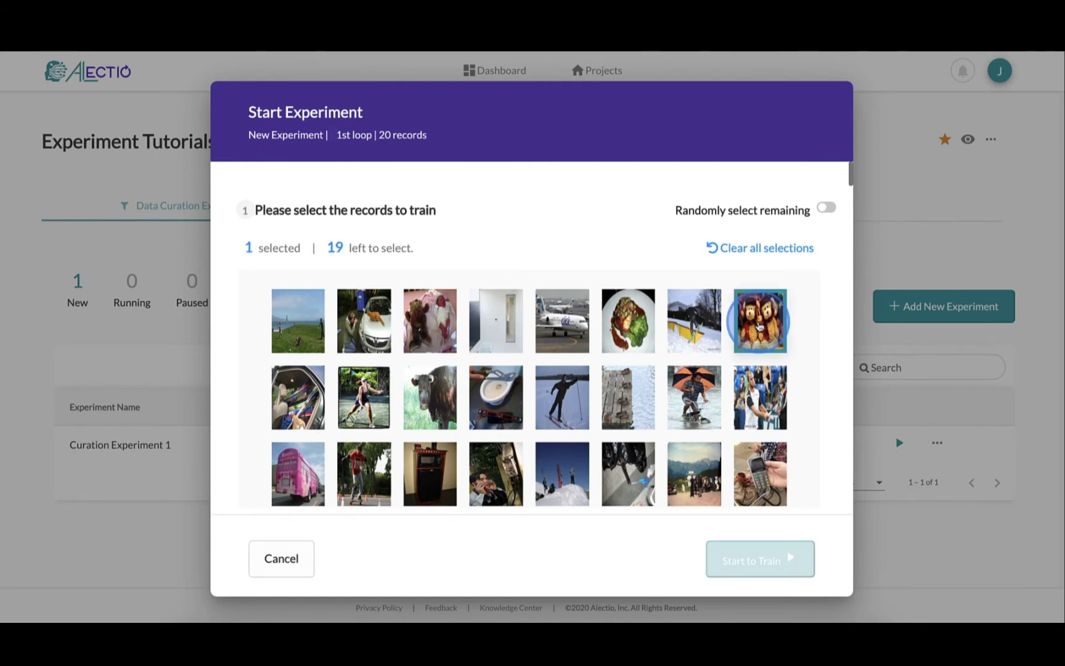
pyautogui.click(760, 404)
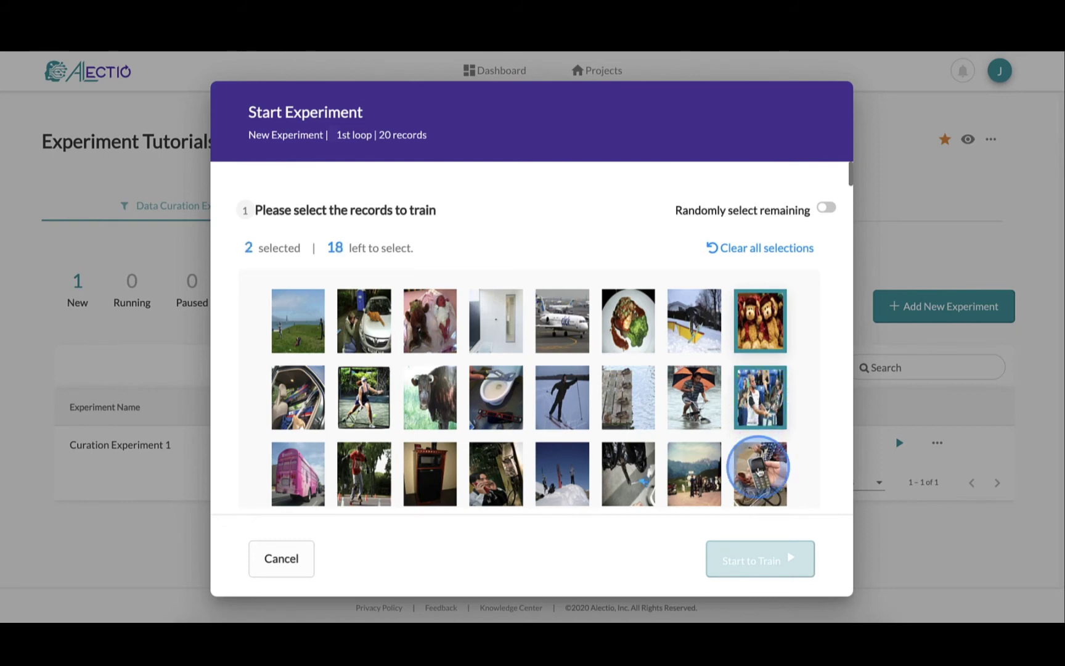
pyautogui.click(760, 472)
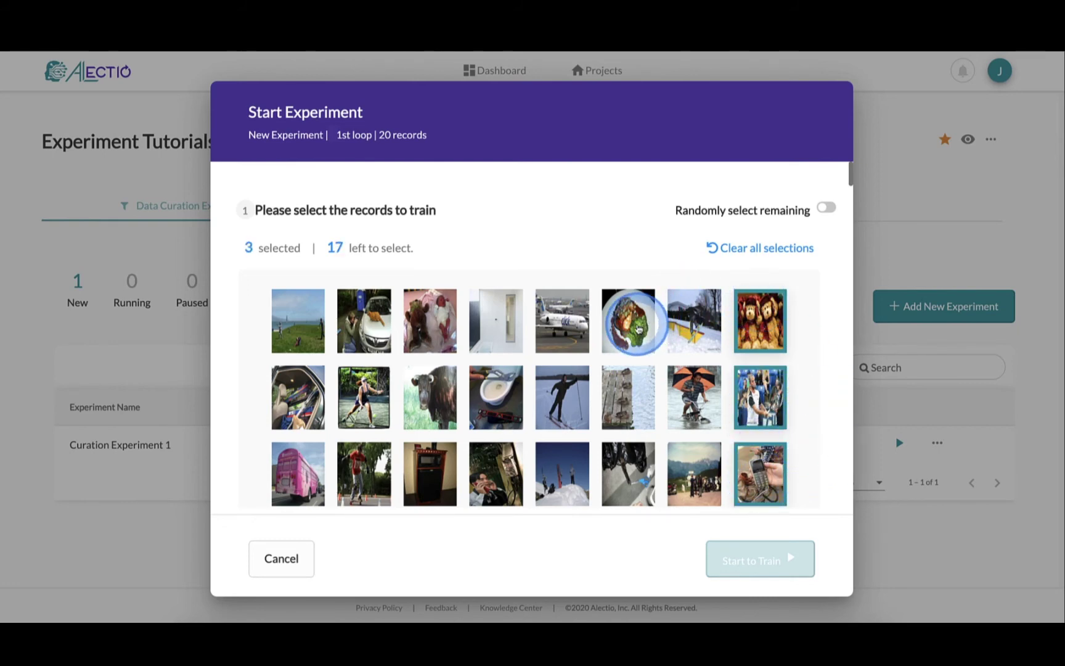
pyautogui.click(639, 329)
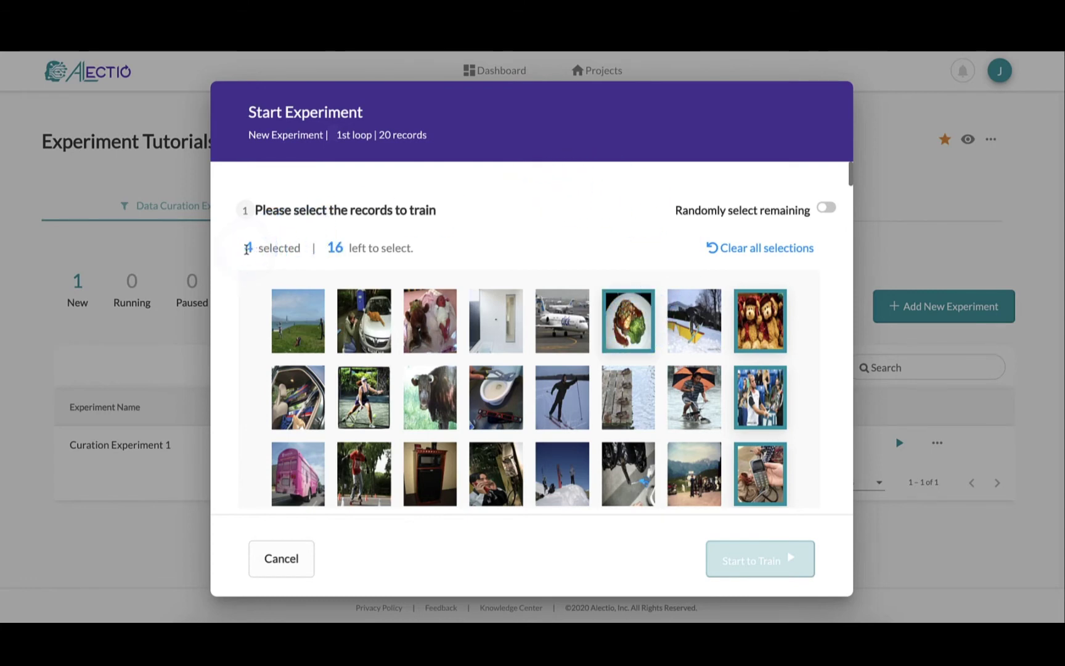
pyautogui.moveTo(324, 247); pyautogui.dragTo(394, 246)
pyautogui.click(476, 236)
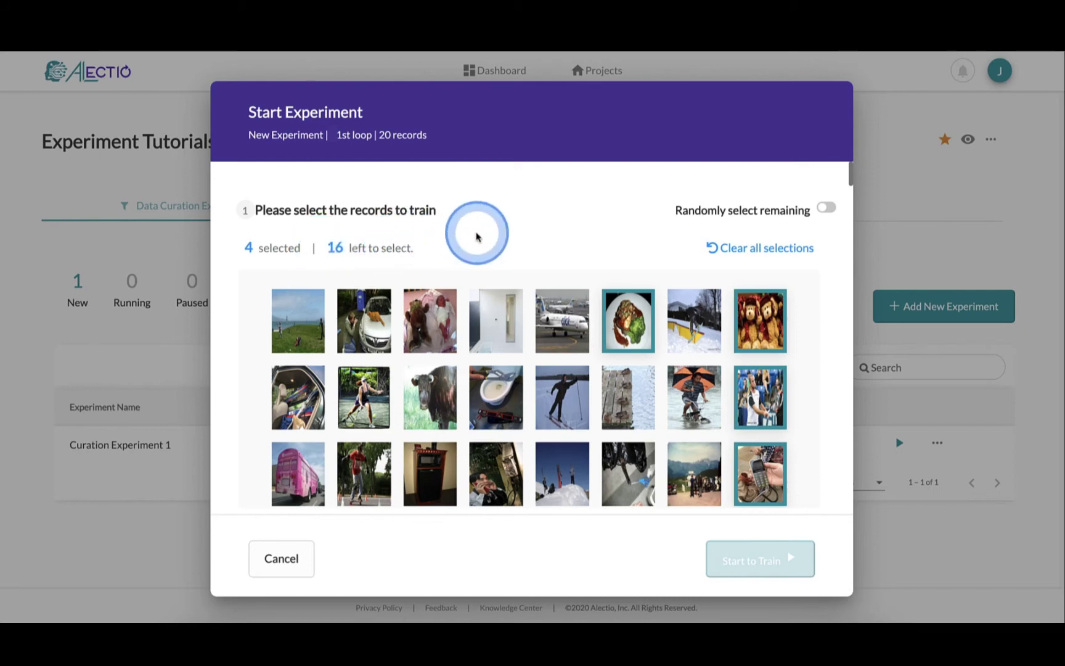
pyautogui.click(476, 237)
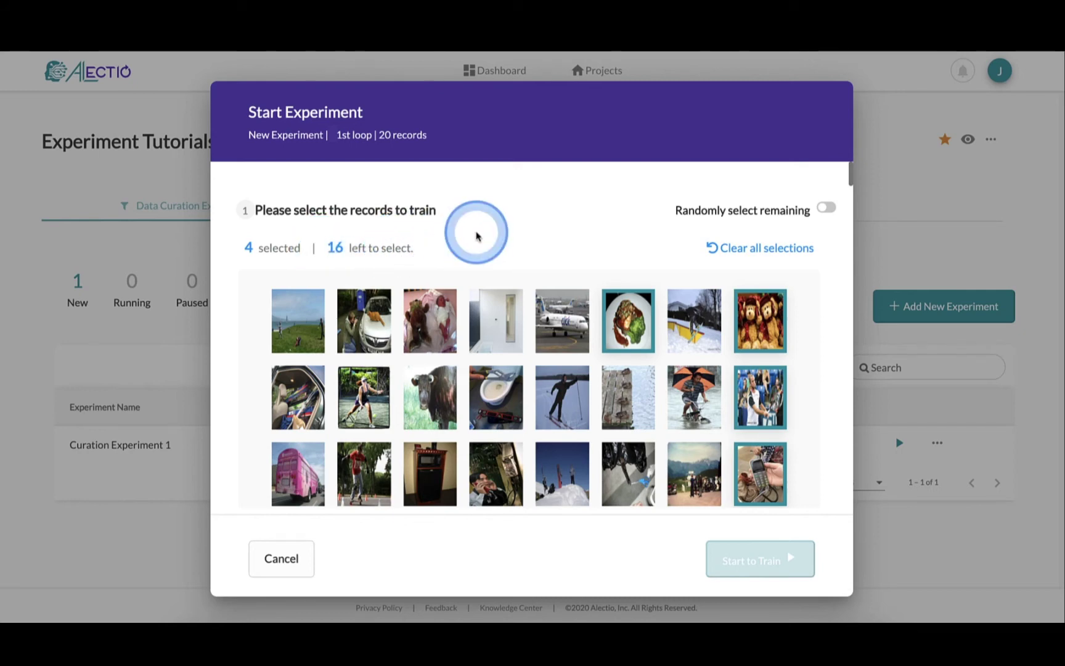
pyautogui.click(476, 236)
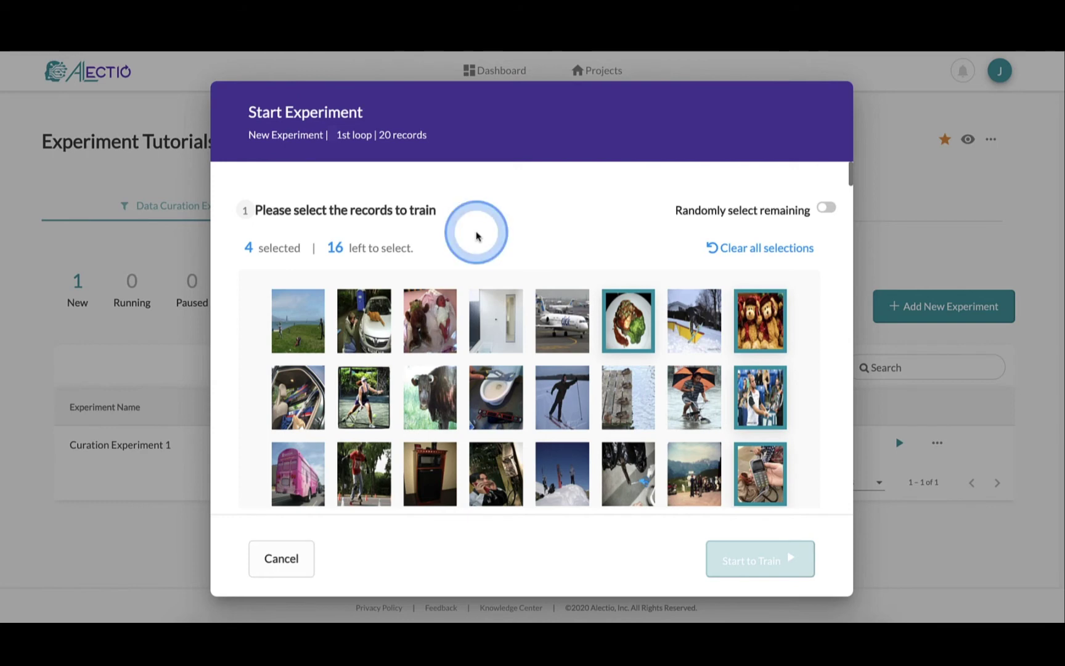
pyautogui.click(423, 399)
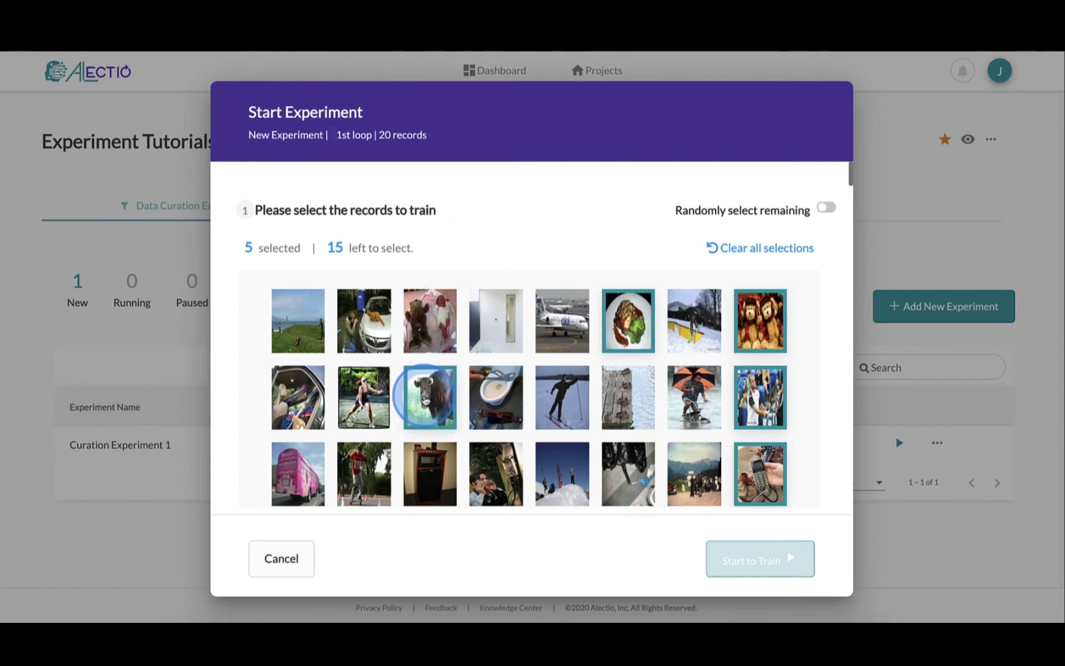
pyautogui.click(548, 236)
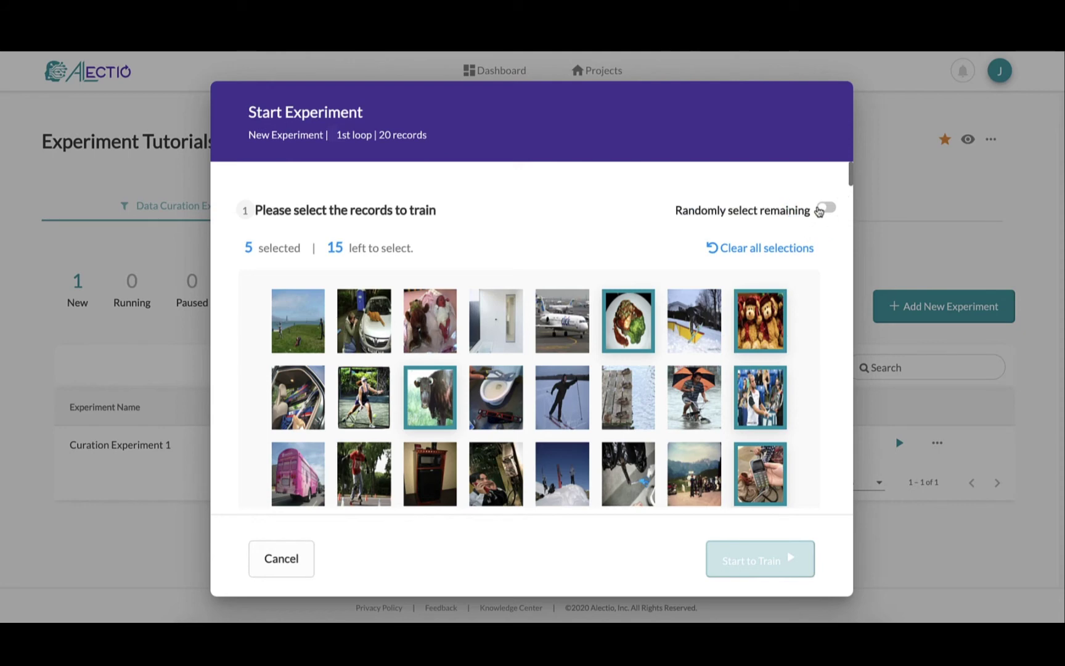
# Step: Fill the remaining first-loop records at random, and clear all selections
pyautogui.click(820, 210)
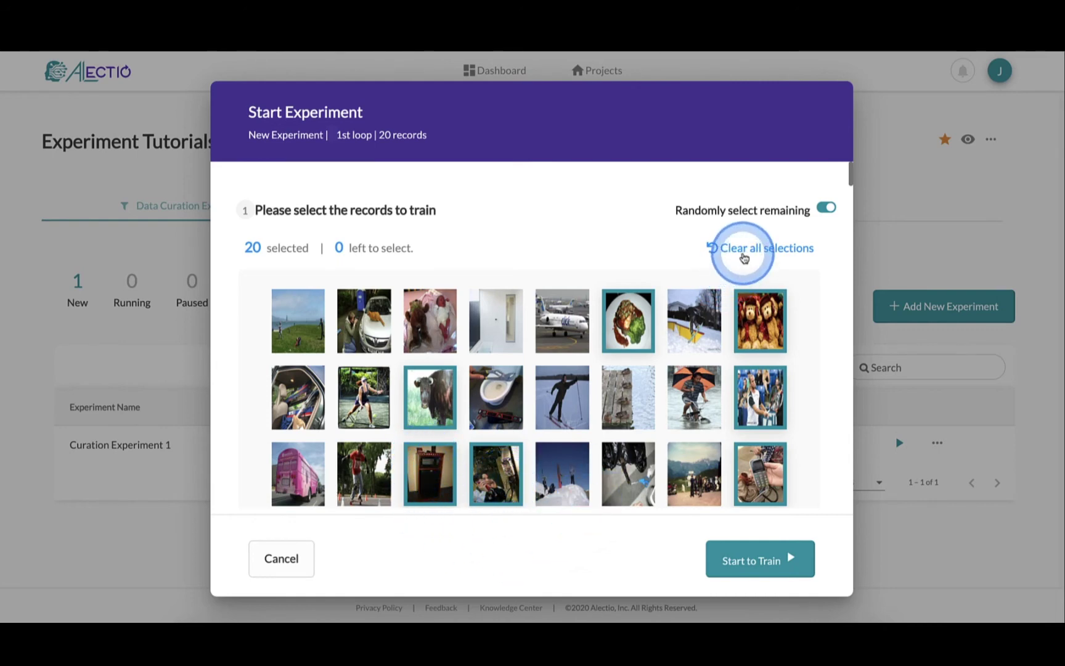
pyautogui.click(744, 252)
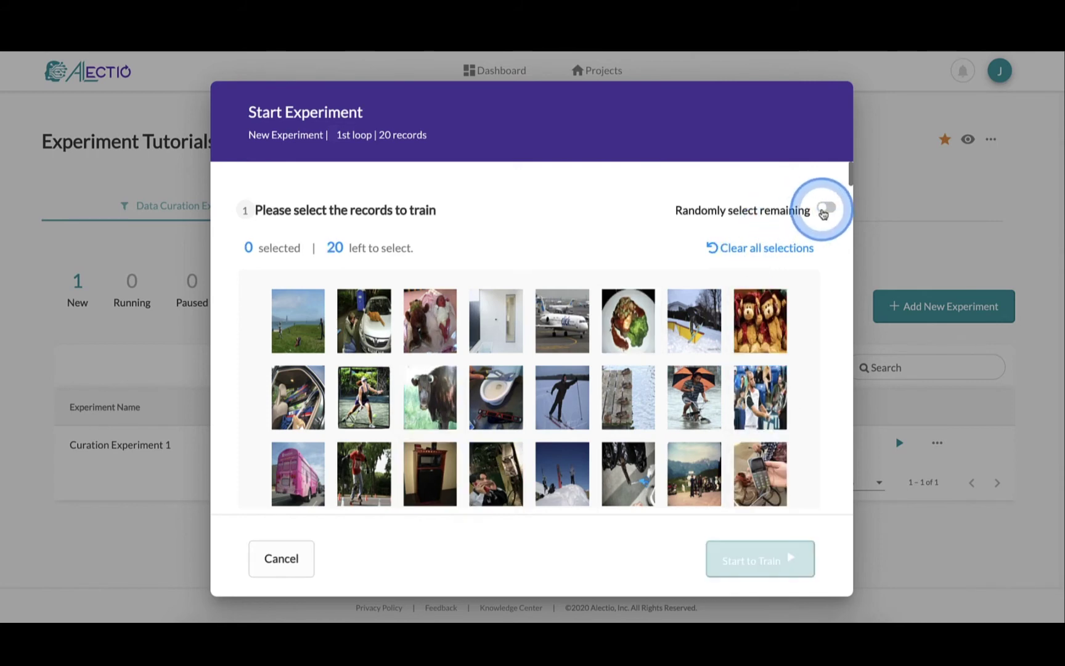
# Step: Randomly select all 20 records for the first loop and start the training
pyautogui.click(824, 209)
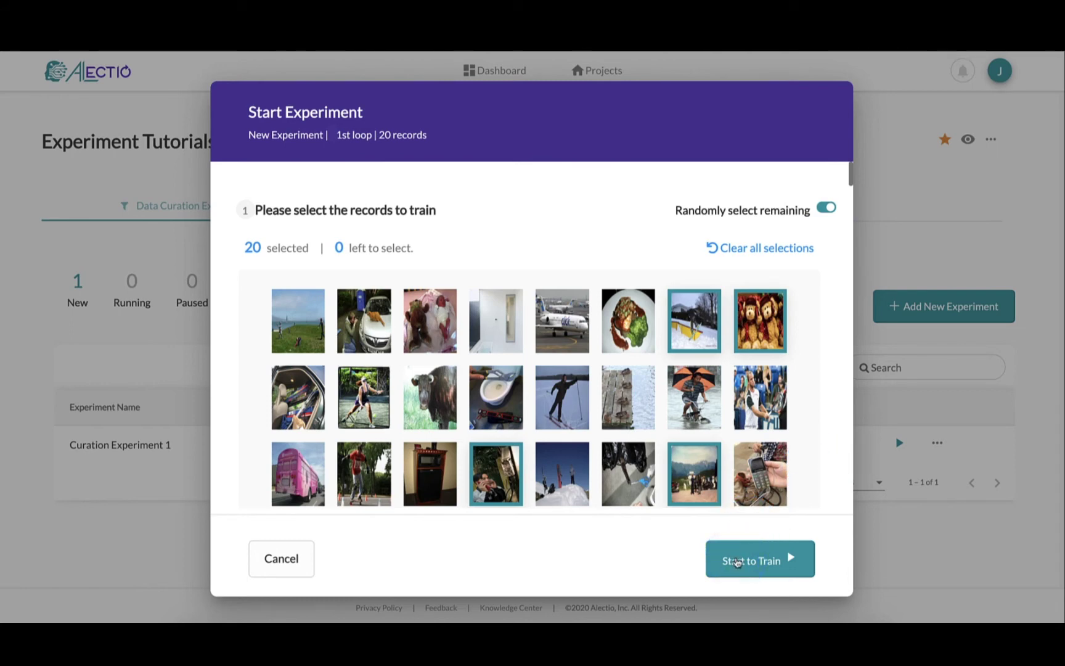
pyautogui.click(737, 561)
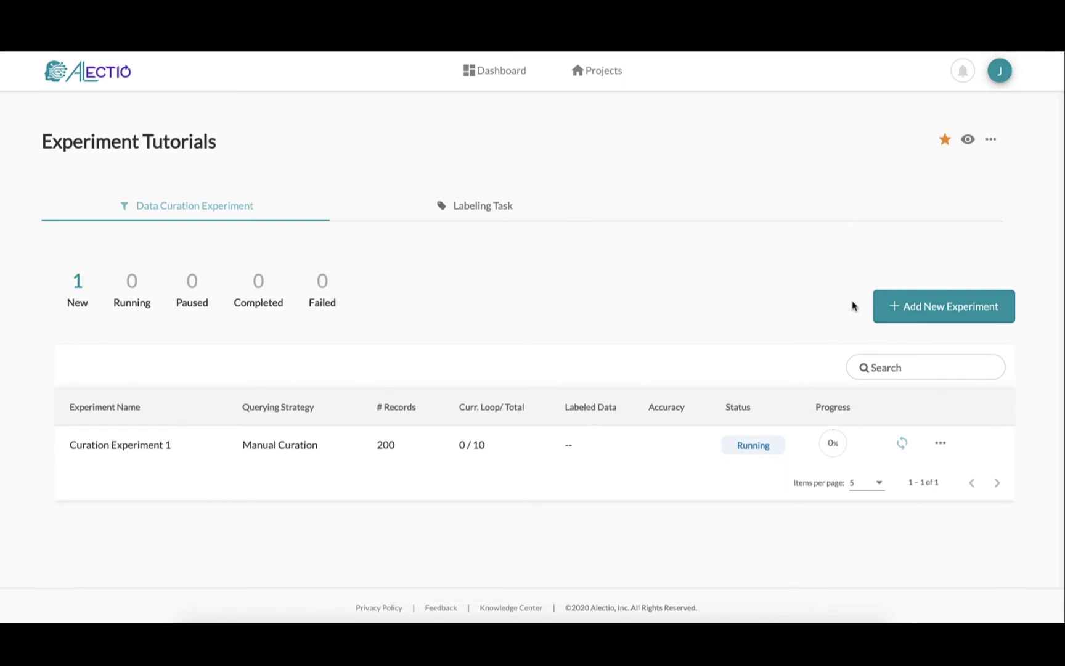
pyautogui.click(832, 306)
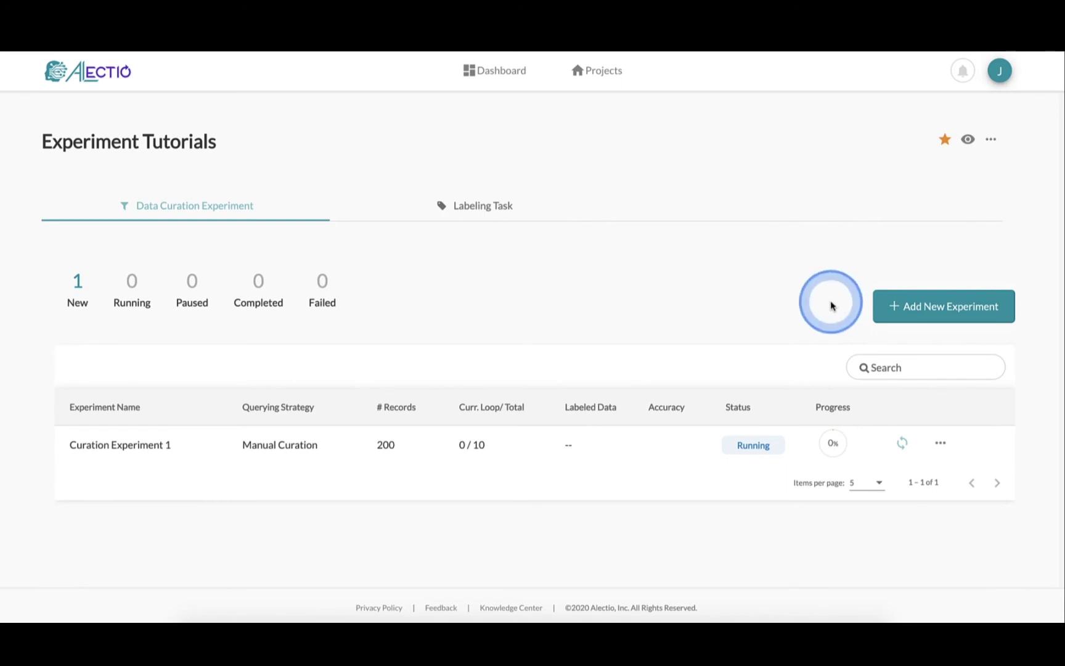
pyautogui.click(831, 306)
pyautogui.click(831, 305)
pyautogui.click(841, 288)
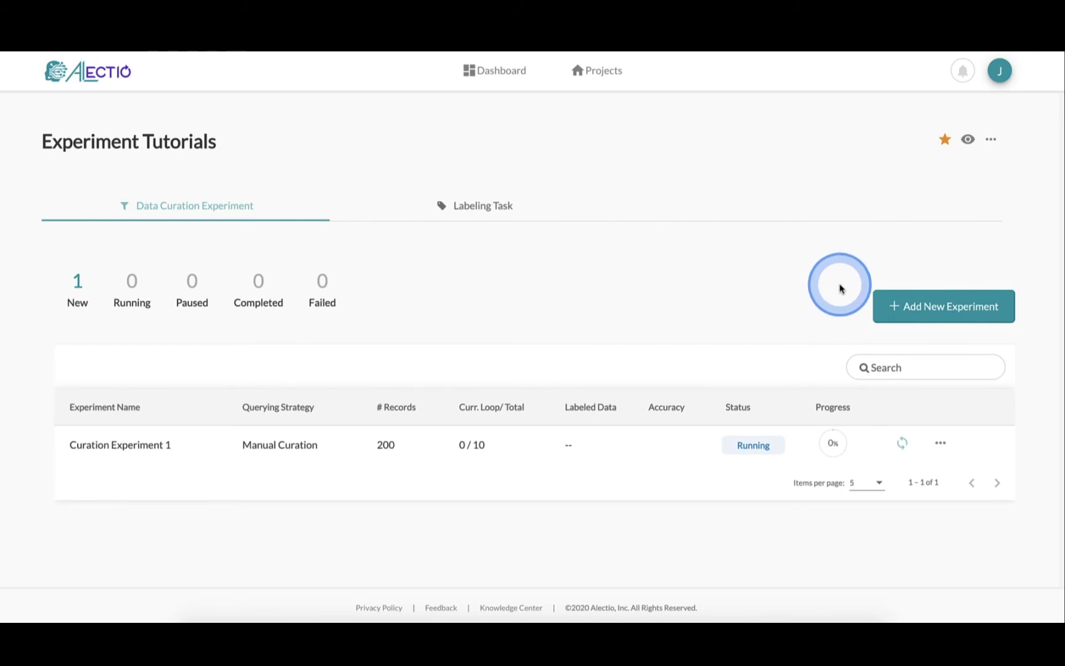
pyautogui.click(857, 265)
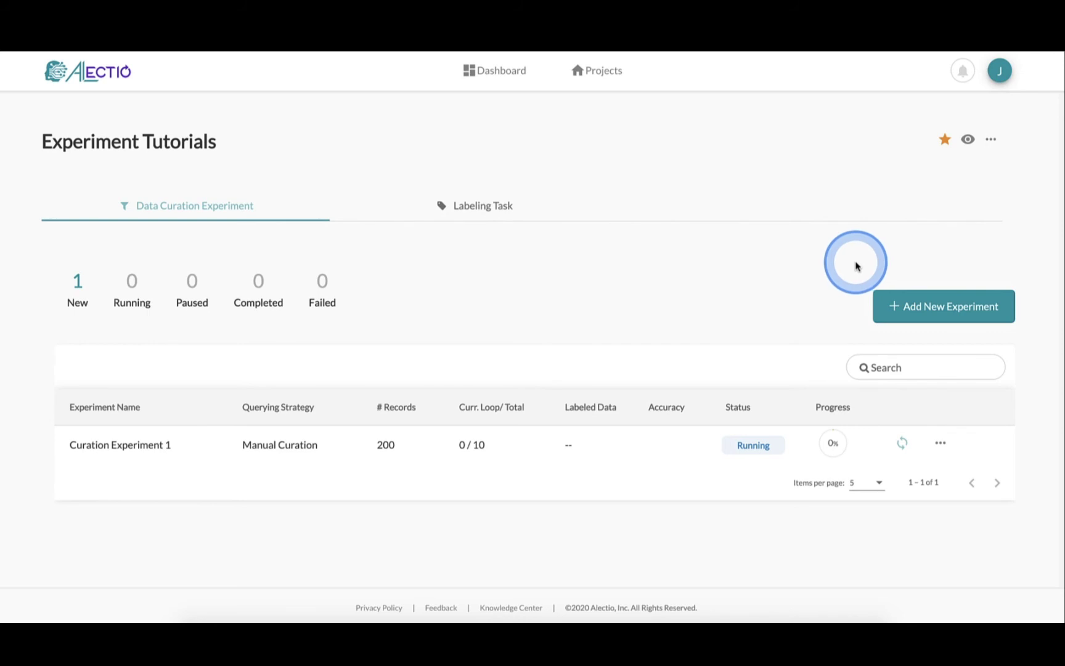
pyautogui.click(968, 191)
# Step: Add a new experiment to the project and name it "Curation Experiment 2"
pyautogui.click(953, 305)
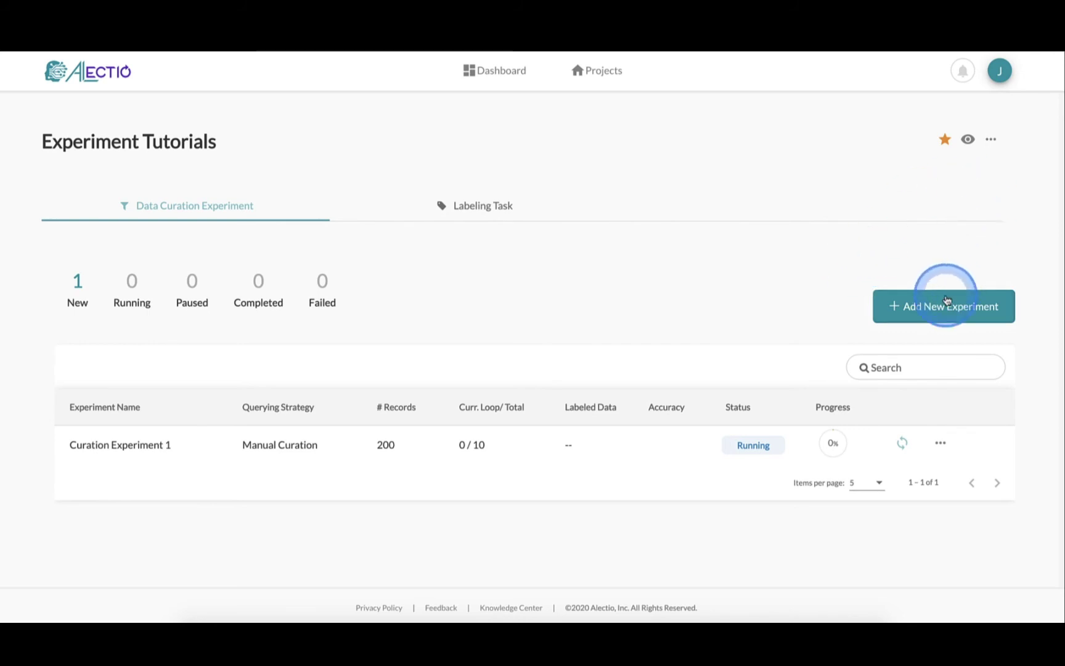
pyautogui.click(593, 217)
pyautogui.moveTo(582, 237); pyautogui.dragTo(440, 238)
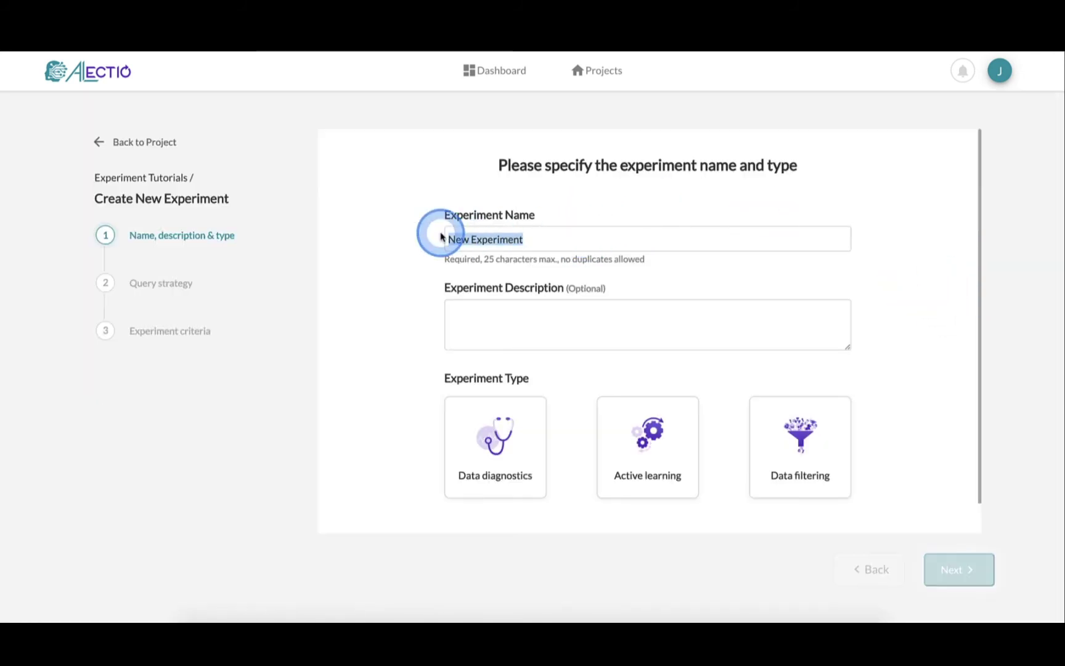
pyautogui.write('Curat')
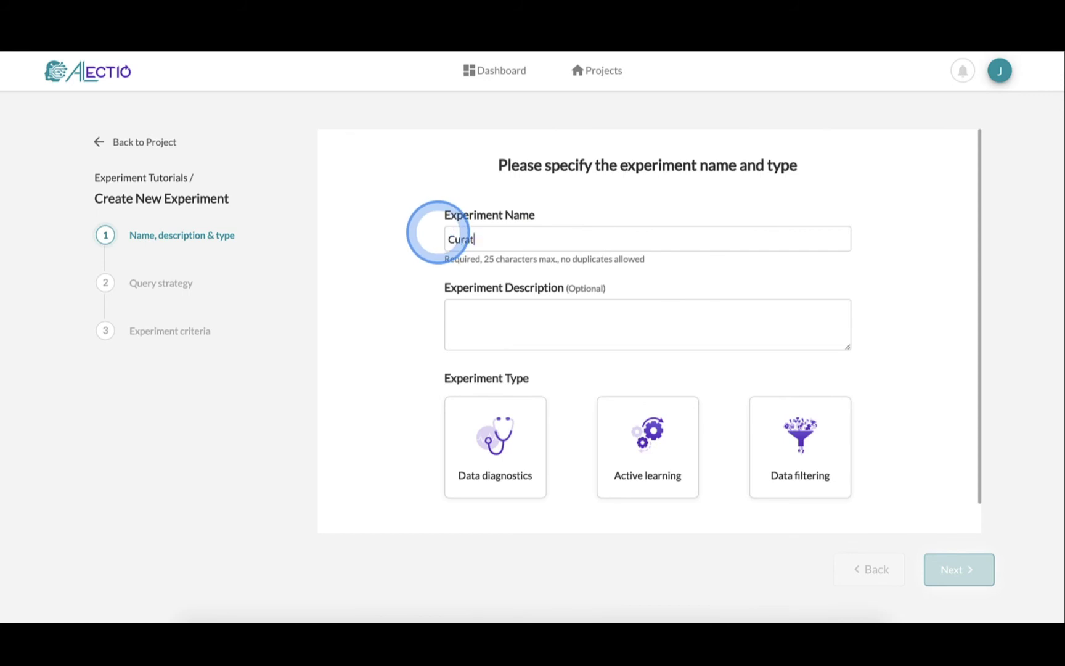
pyautogui.write('ion Experiment 2')
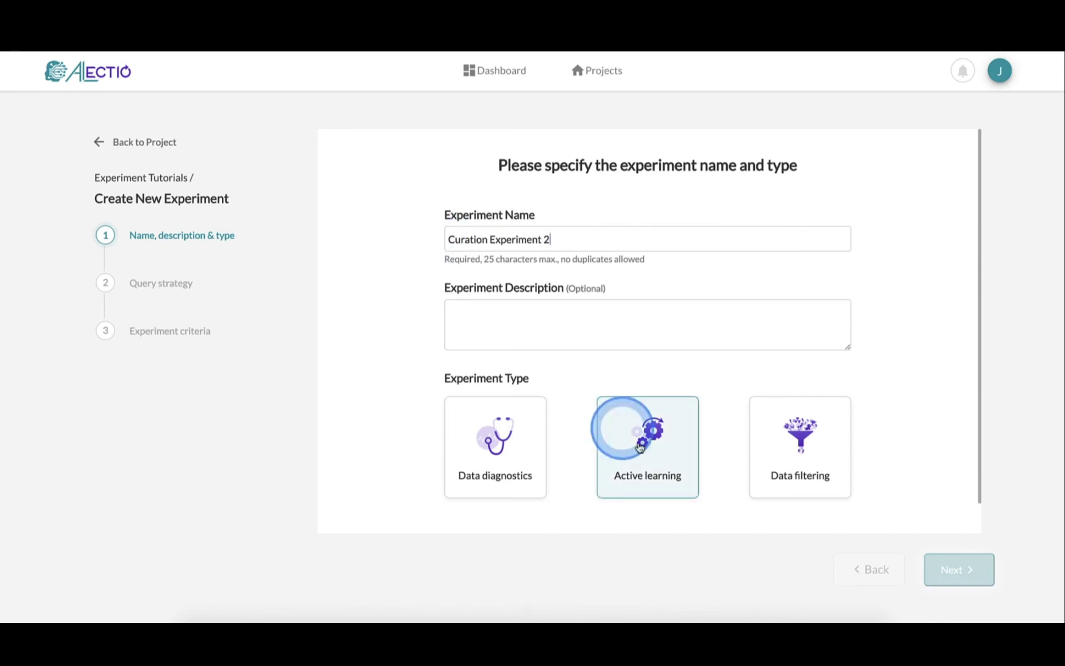
# Step: Choose Active learning as the experiment type and "Design my own query strategy" as the query strategy, and proceed to the experiment criteria
pyautogui.click(666, 467)
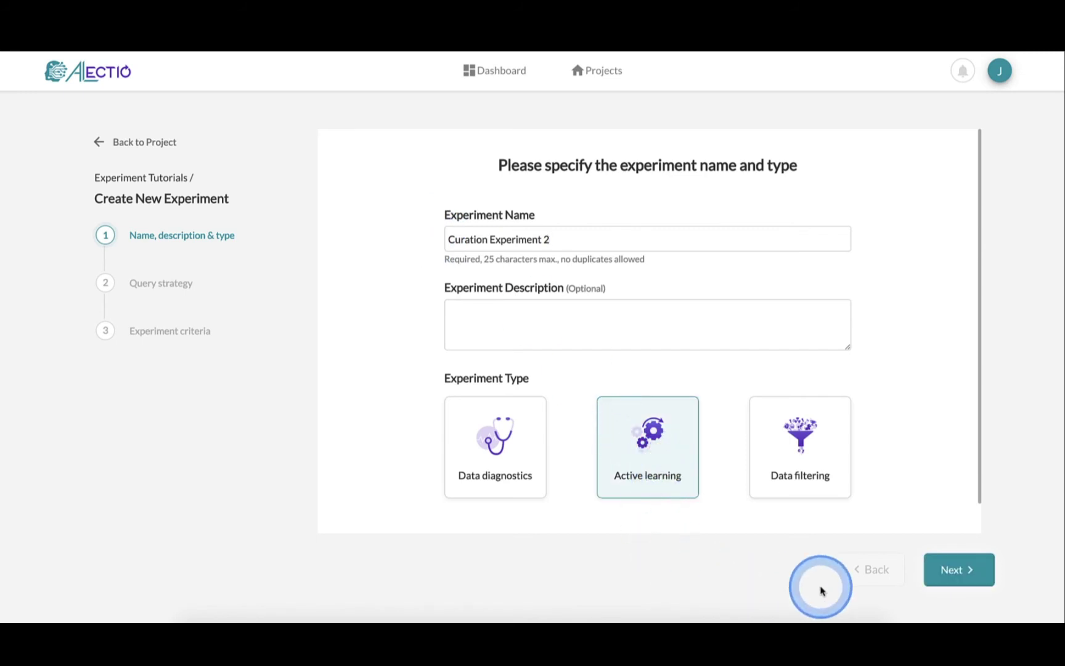
pyautogui.click(956, 581)
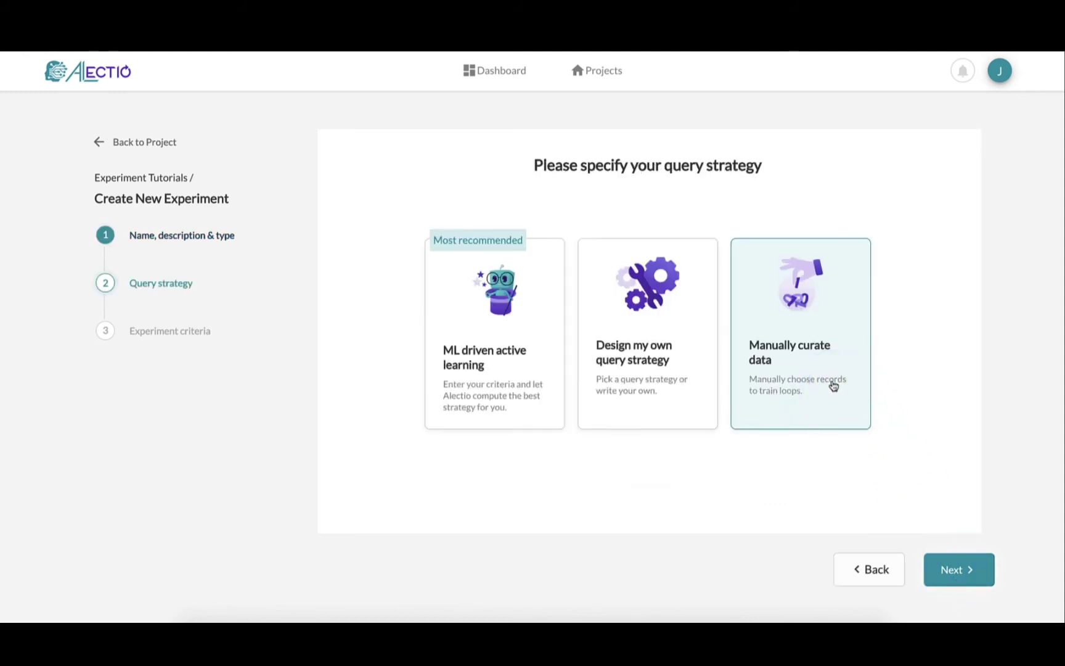
pyautogui.click(649, 420)
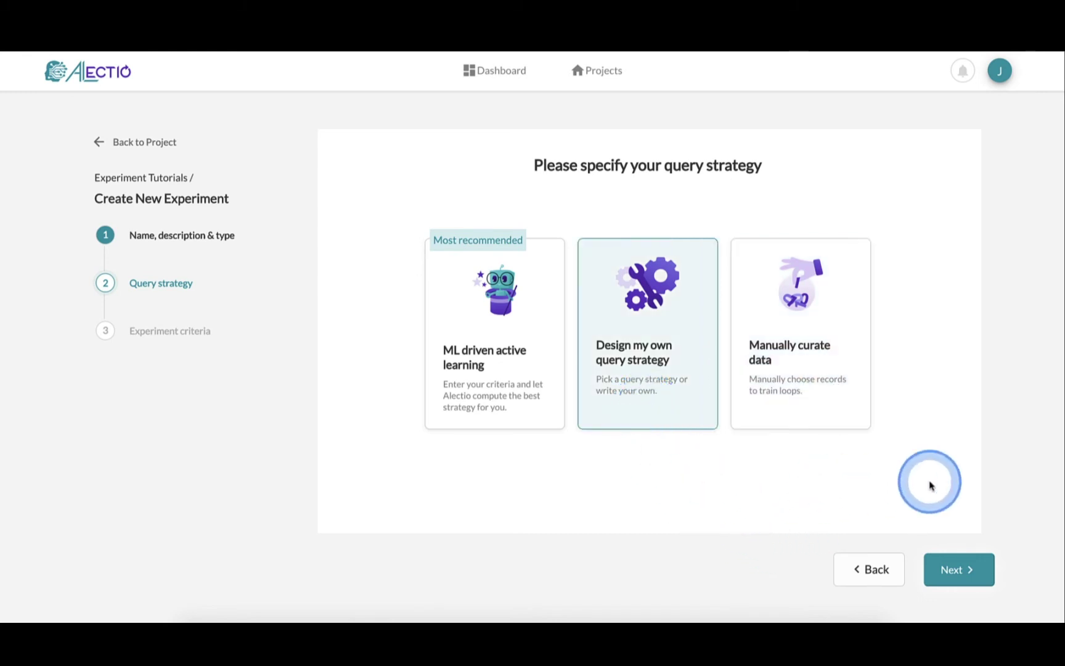
pyautogui.click(950, 580)
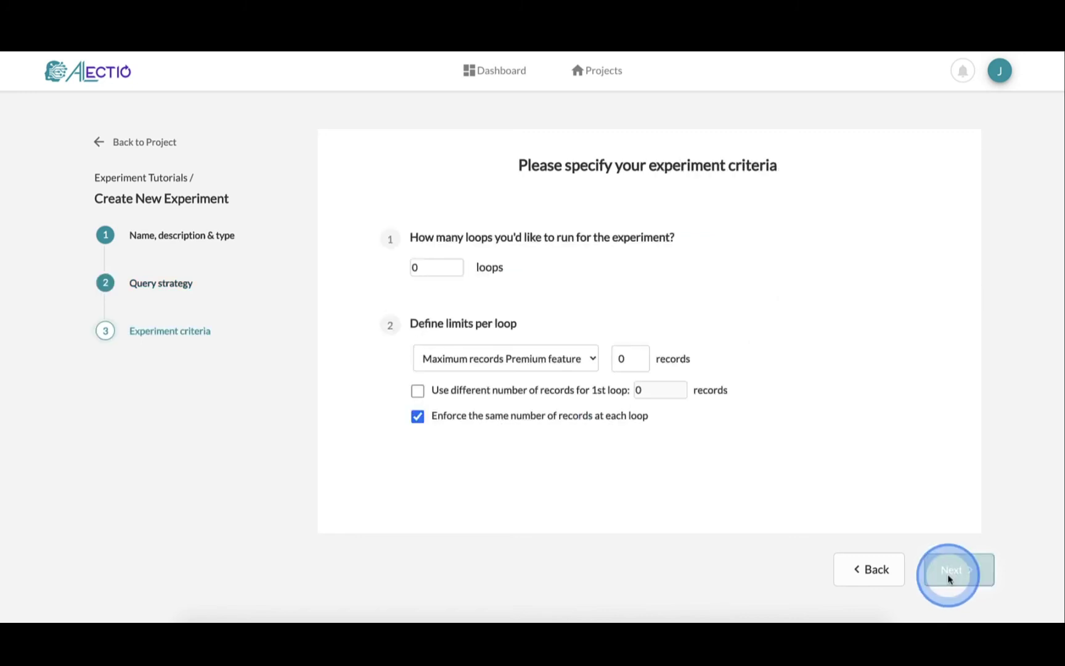
# Step: Set Curation Experiment 2 to 10 loops with a maximum of 20 records per loop, and start it from the preview
pyautogui.click(456, 272)
pyautogui.moveTo(456, 272); pyautogui.dragTo(387, 275)
pyautogui.write('10')
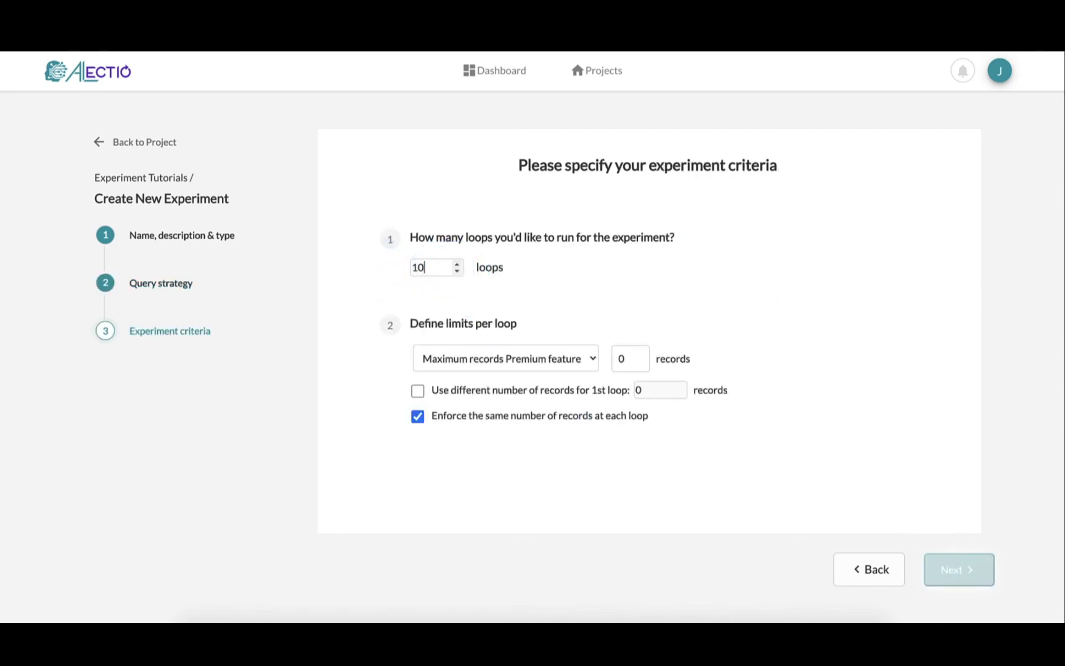
pyautogui.moveTo(631, 356); pyautogui.dragTo(612, 357)
pyautogui.write('20')
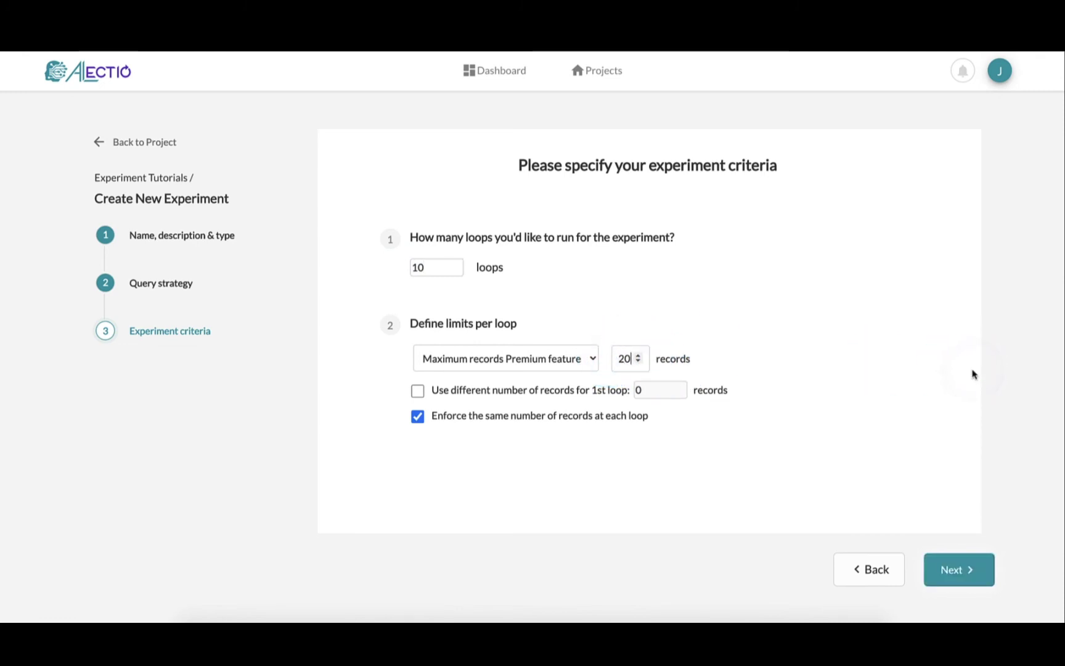
pyautogui.click(959, 570)
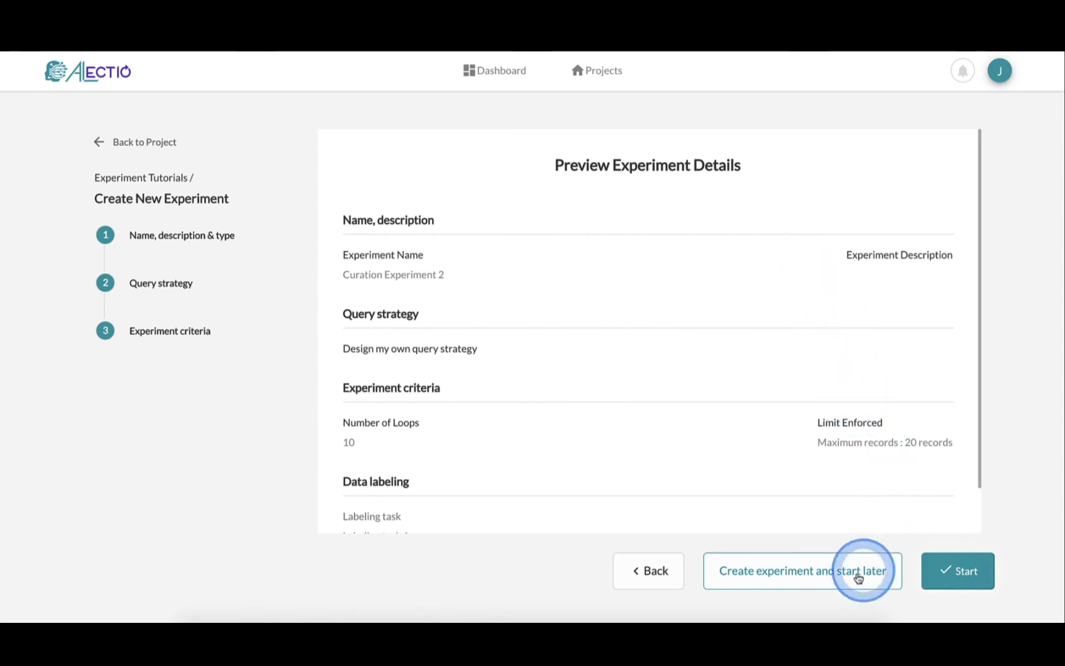
pyautogui.click(967, 572)
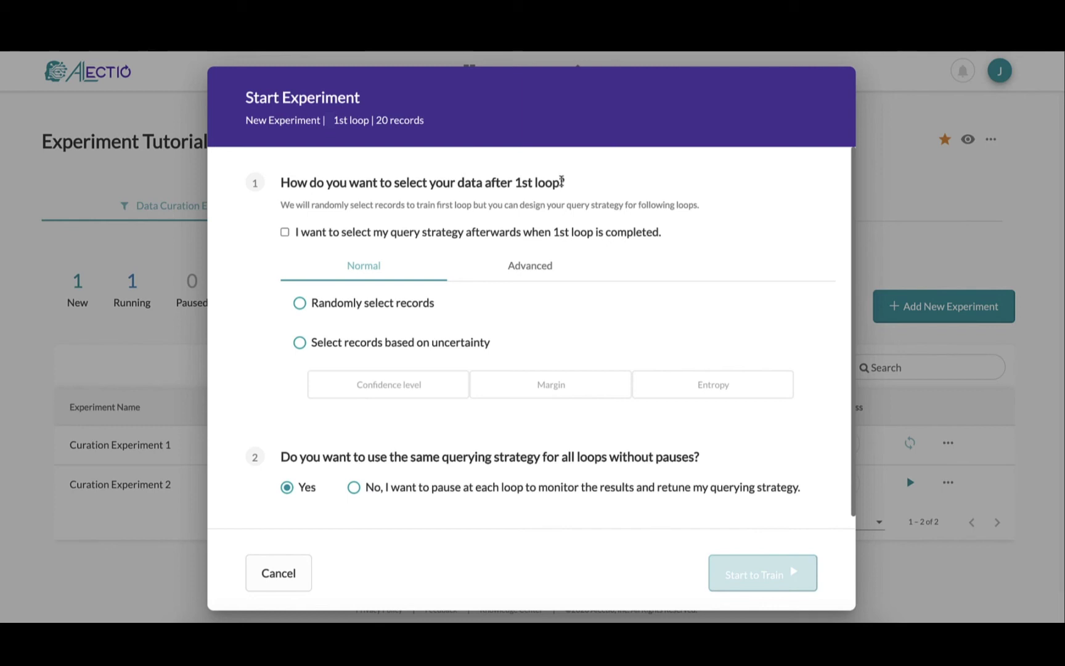
# Step: Set record selection after the first loop to be based on uncertainty using Entropy, and open the advanced selection options
pyautogui.click(409, 314)
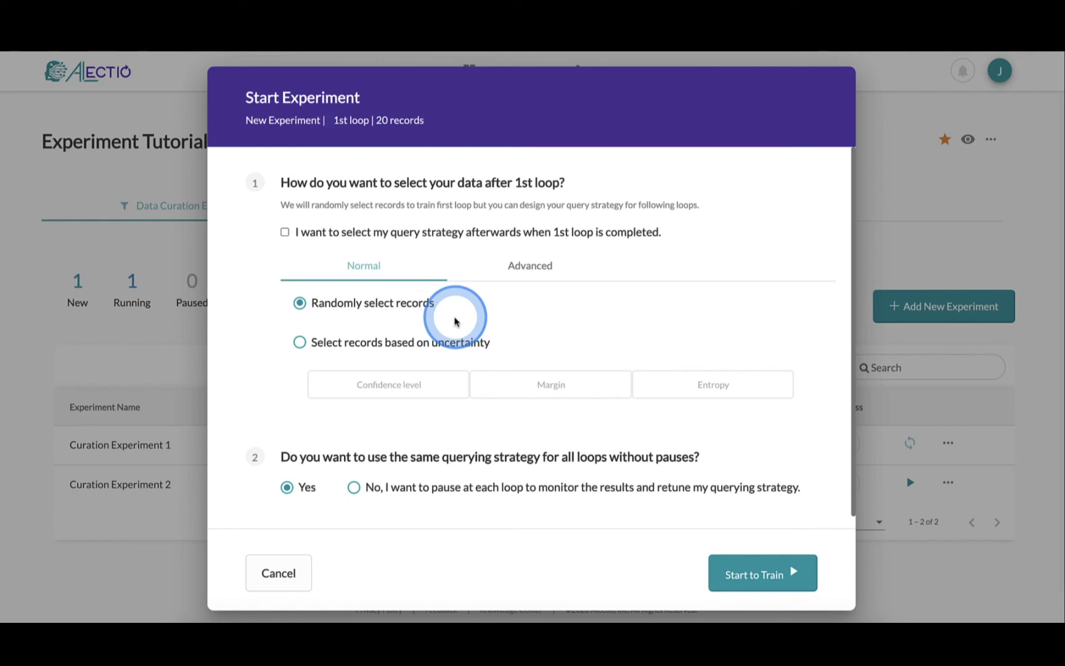
pyautogui.click(432, 341)
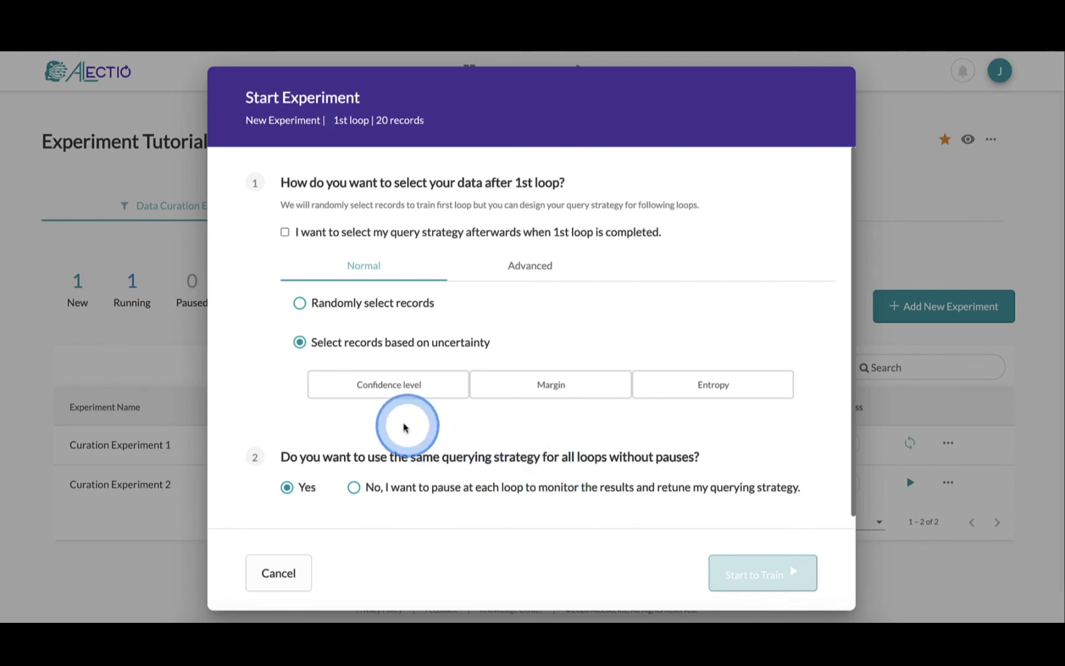
pyautogui.click(375, 395)
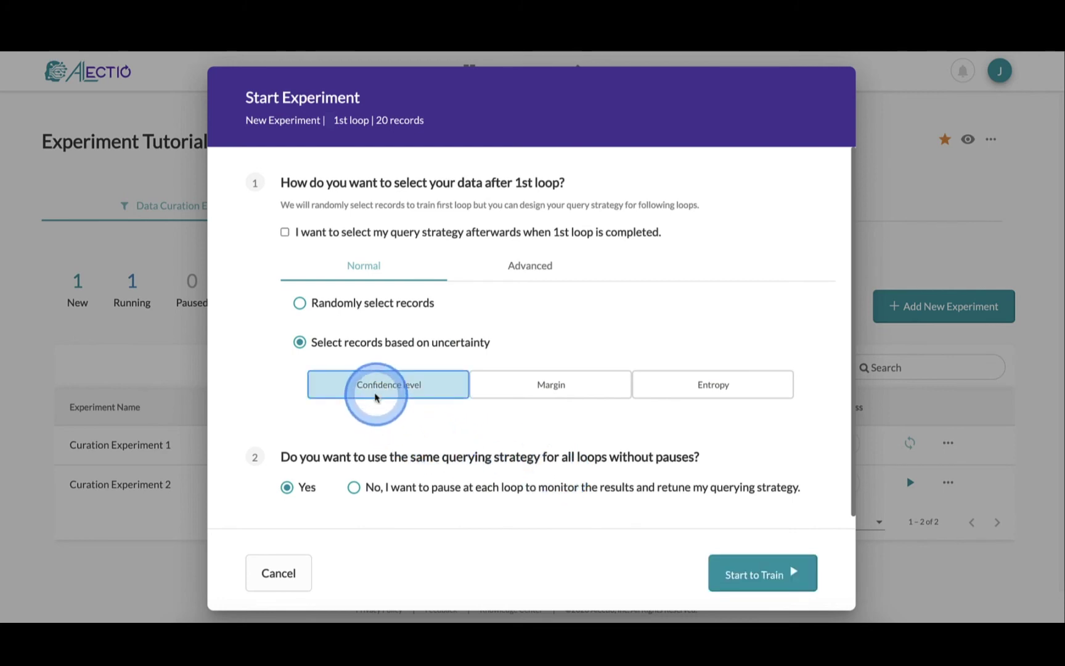
pyautogui.click(543, 389)
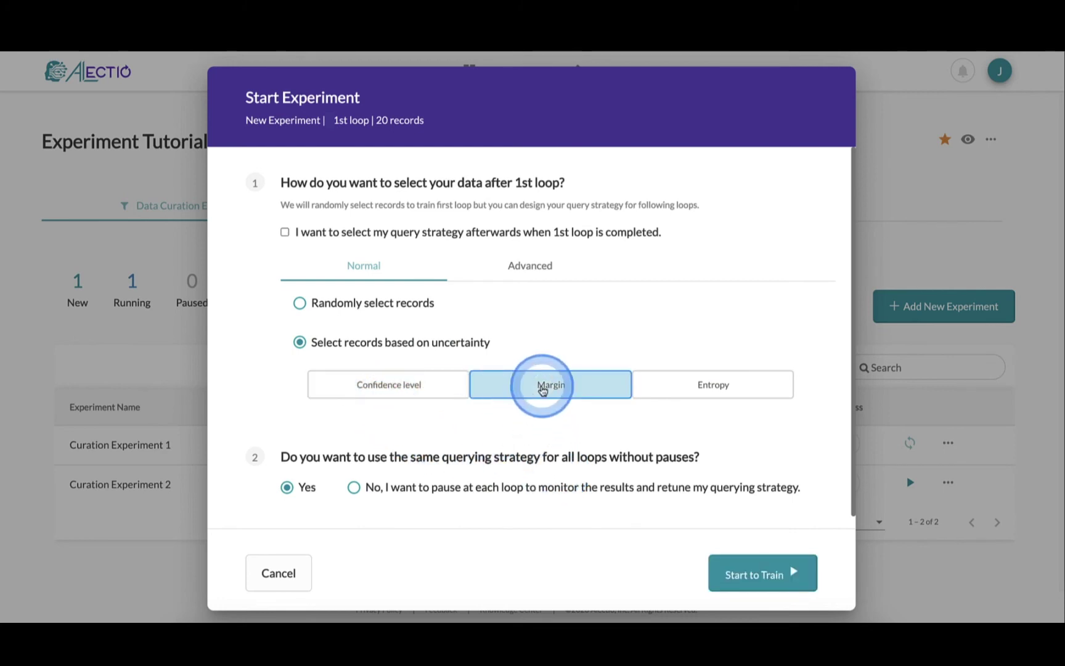
pyautogui.click(725, 386)
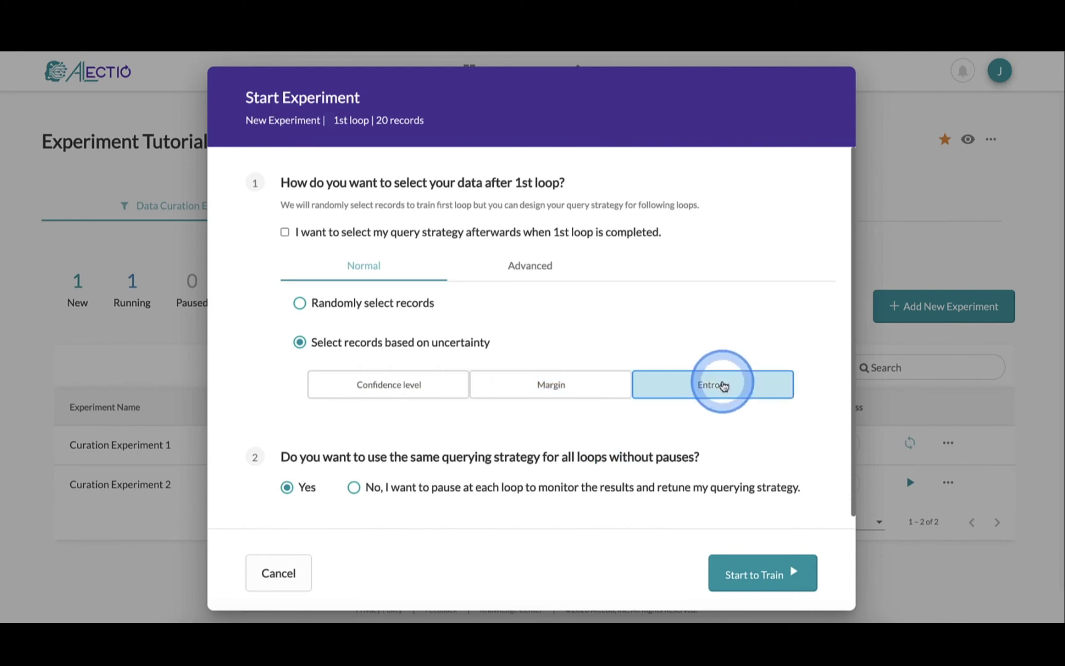
pyautogui.click(531, 266)
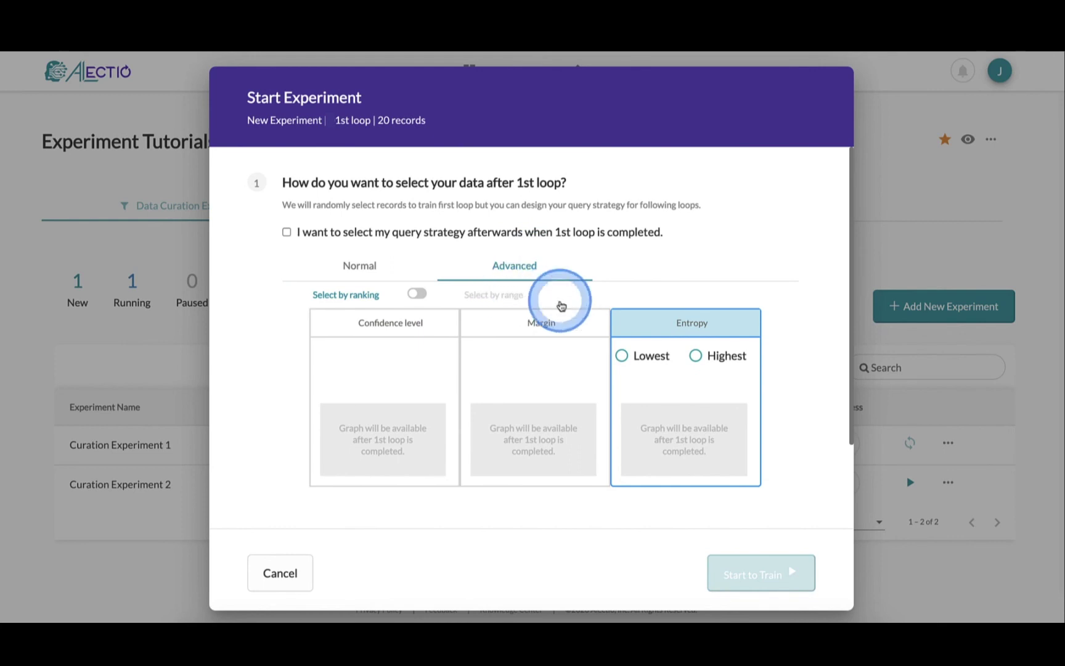
# Step: Try ranking records by highest Entropy, and switch the advanced selection criterion to Margin with Lowest
pyautogui.click(641, 361)
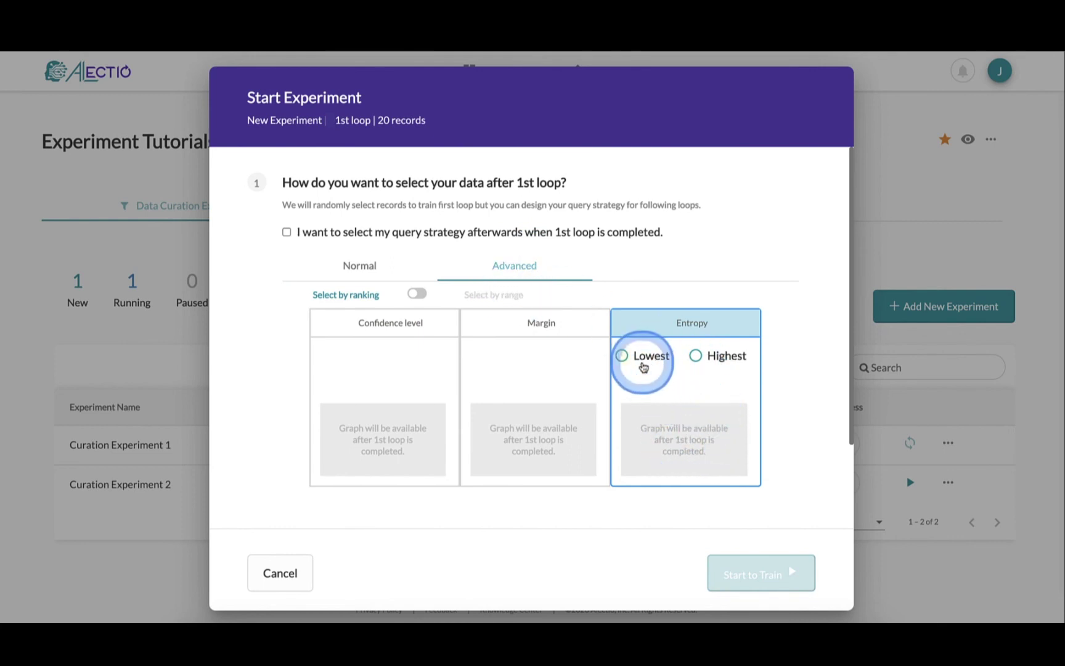
pyautogui.click(696, 356)
pyautogui.click(562, 338)
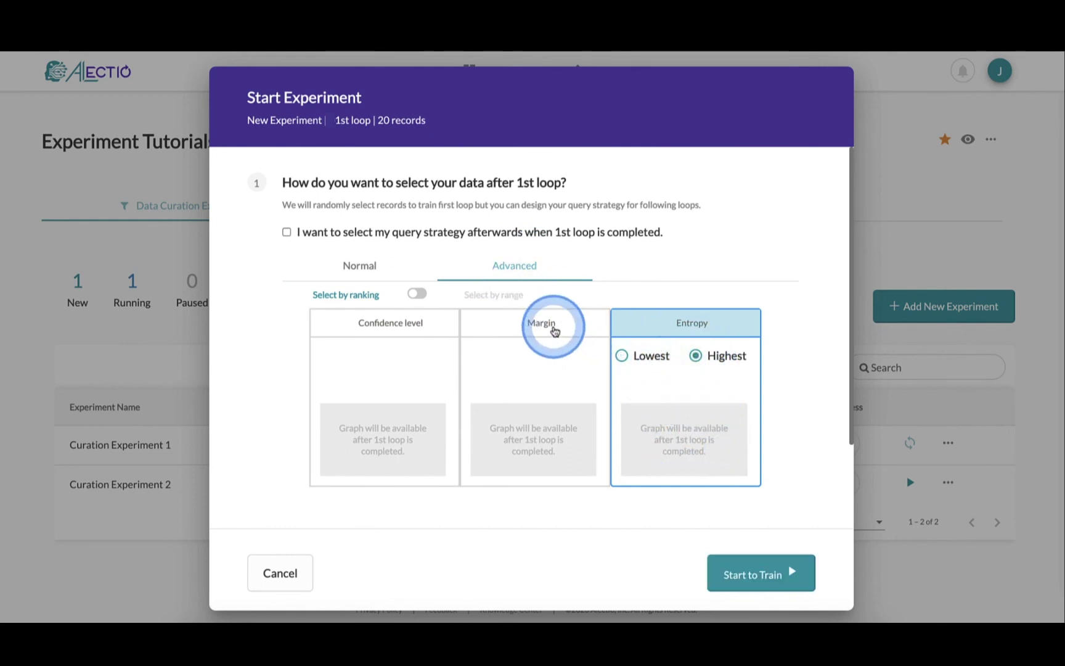
pyautogui.click(491, 360)
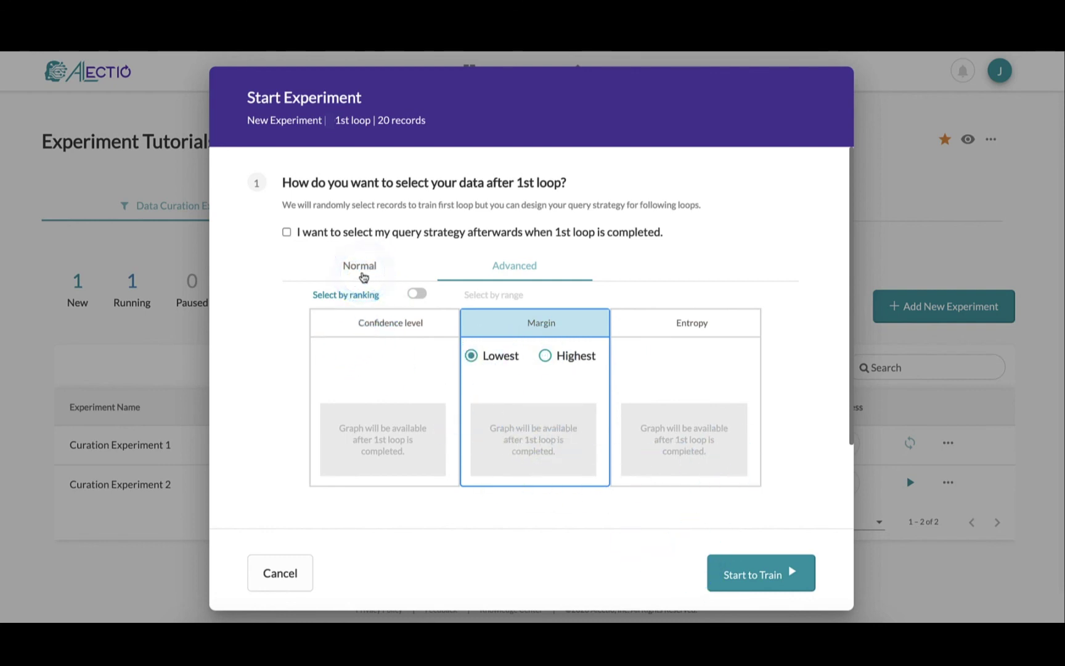
# Step: Try the Select by range mode for the advanced record selection, and return to Select by ranking
pyautogui.click(422, 296)
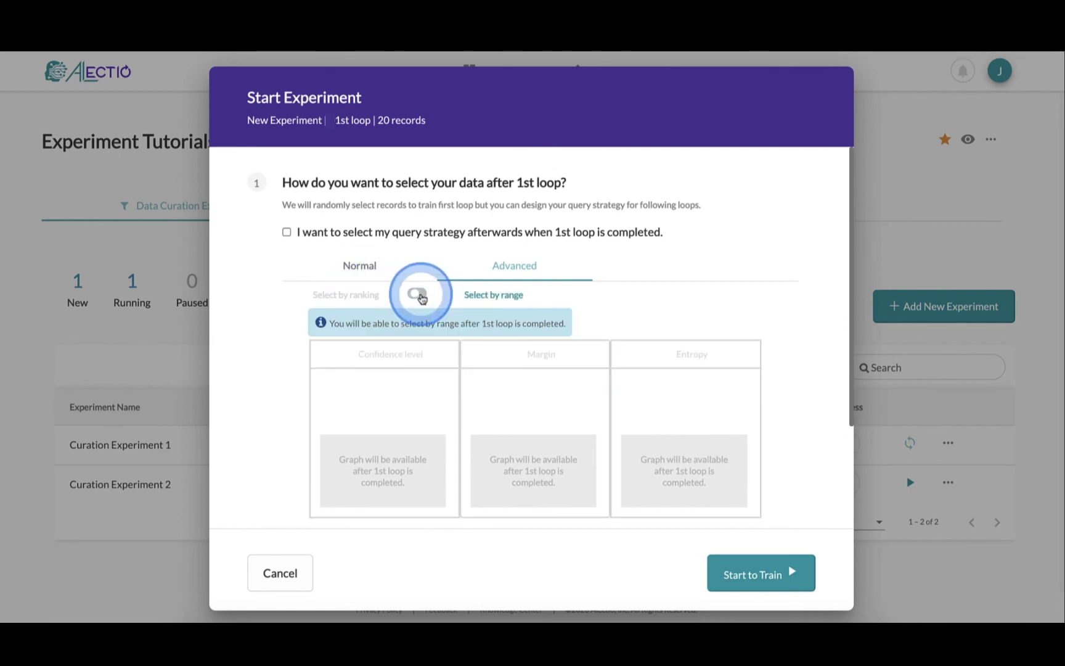
pyautogui.click(420, 295)
pyautogui.click(422, 296)
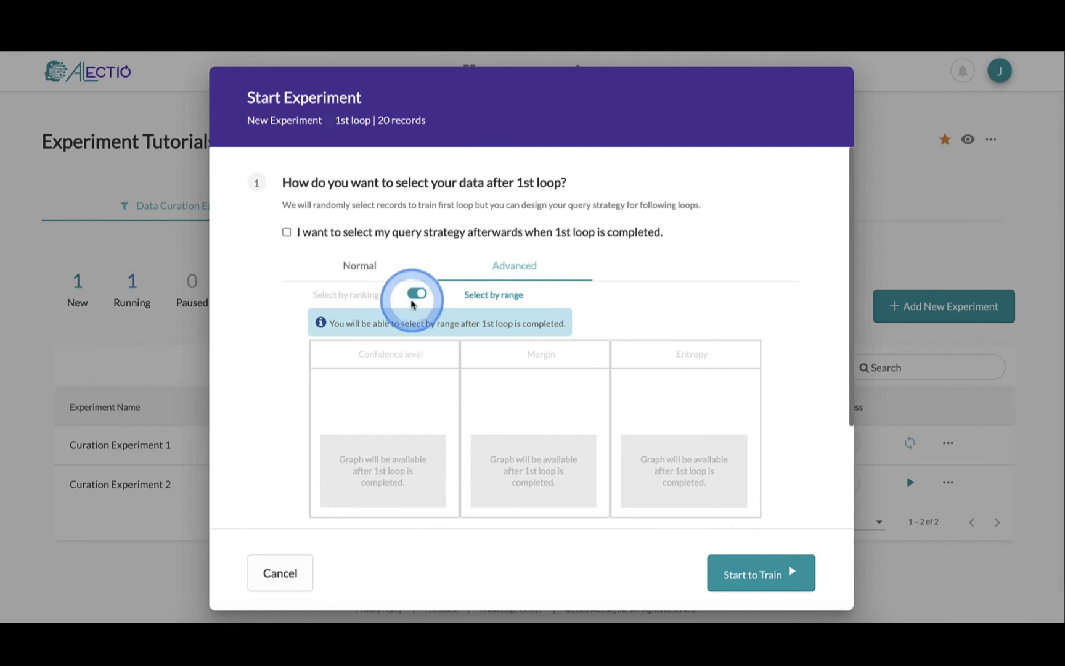
pyautogui.click(417, 295)
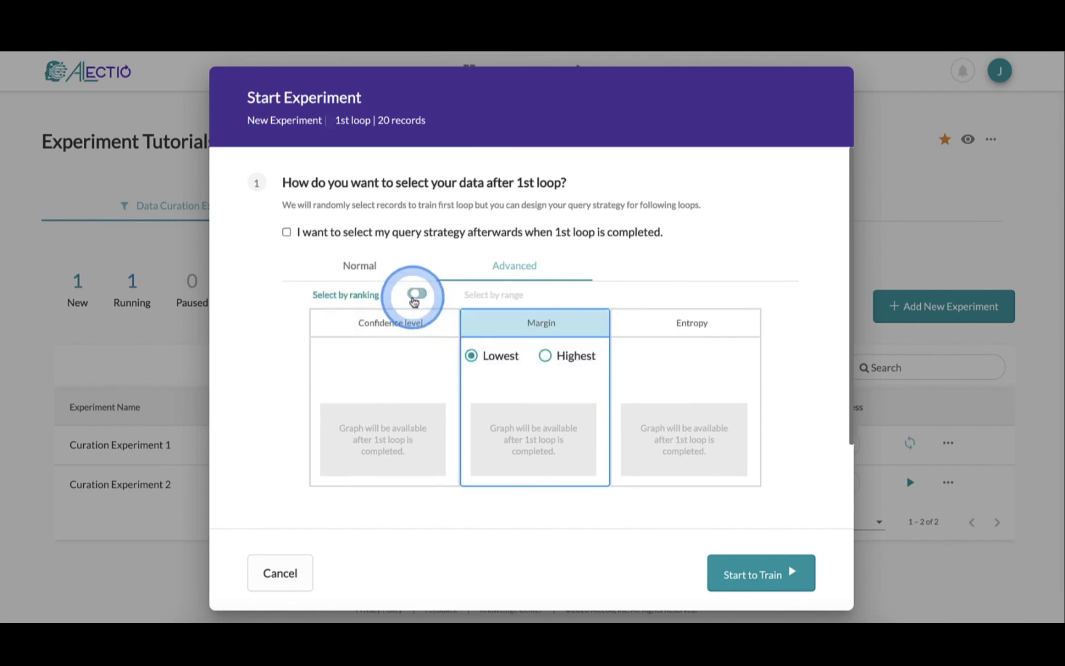
# Step: Return to the normal selection options, keep the same querying strategy for all loops without pauses, and start training Curation Experiment 2
pyautogui.click(369, 278)
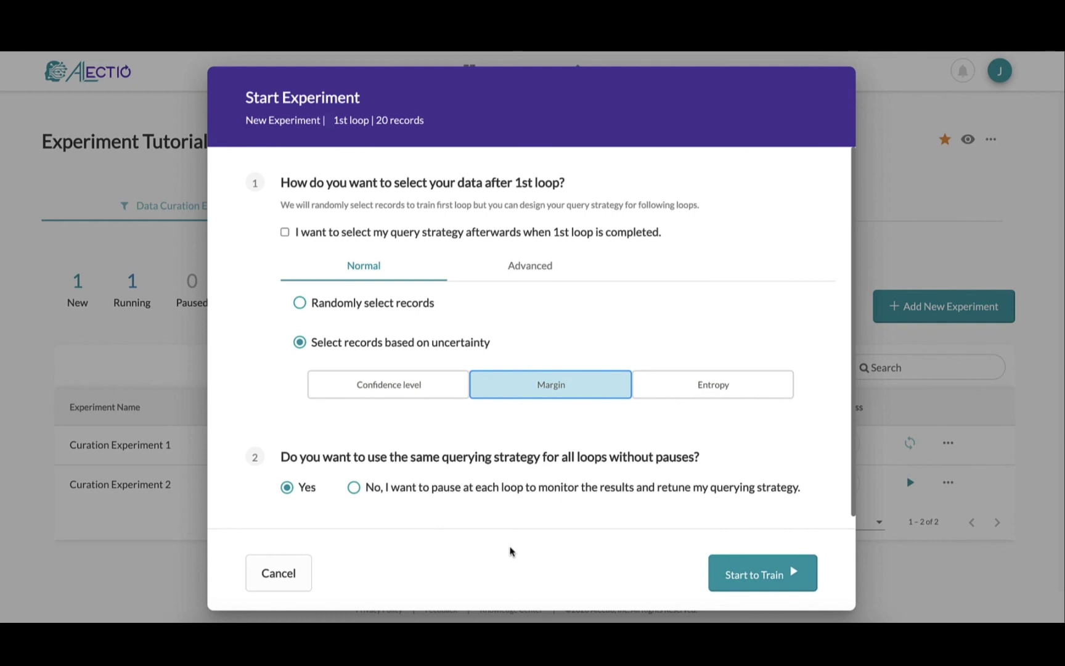
pyautogui.click(466, 492)
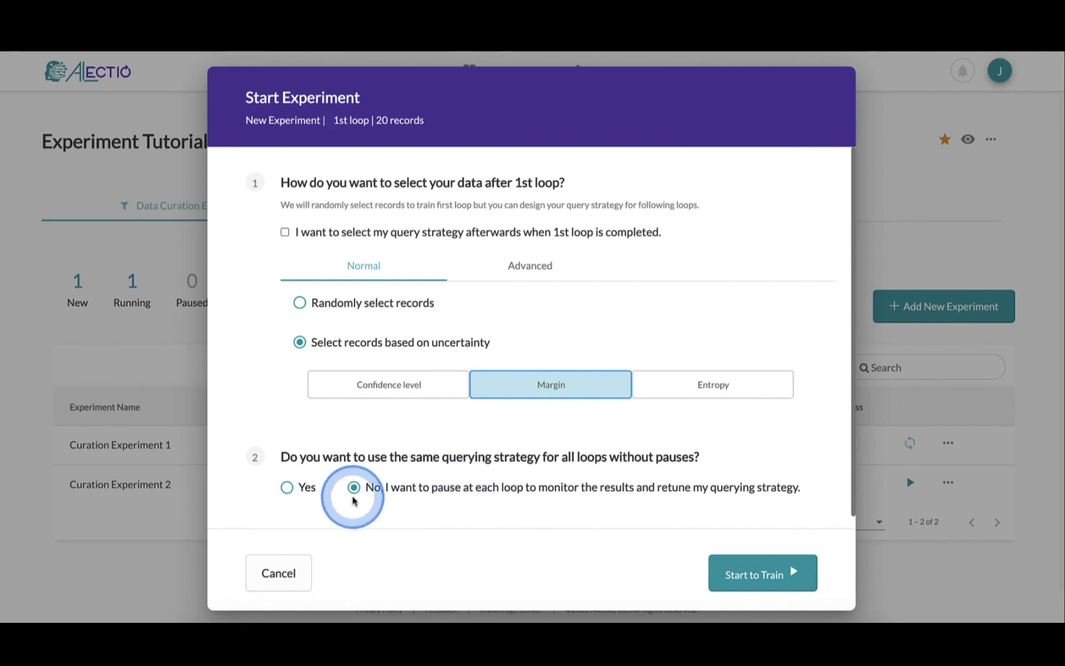
pyautogui.click(313, 494)
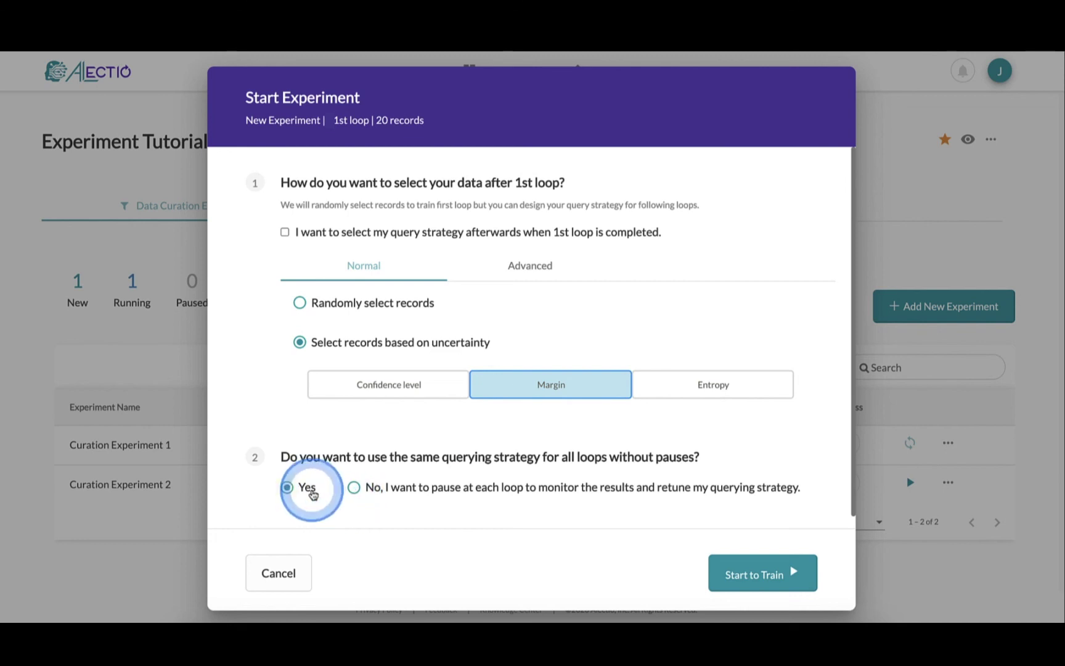
pyautogui.click(753, 582)
pyautogui.click(1060, 424)
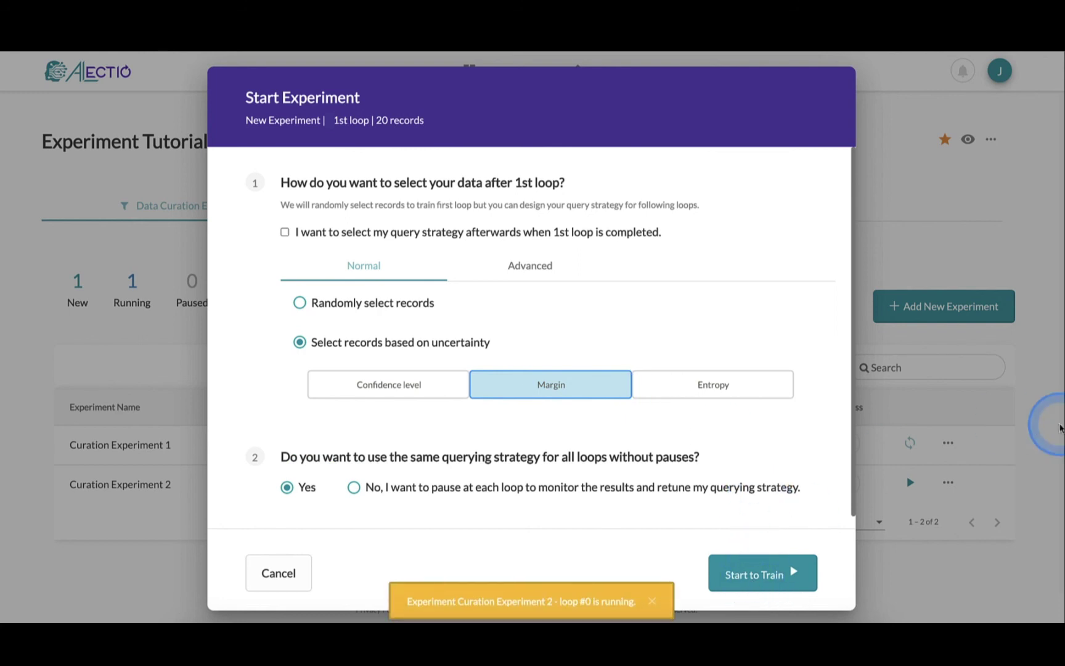